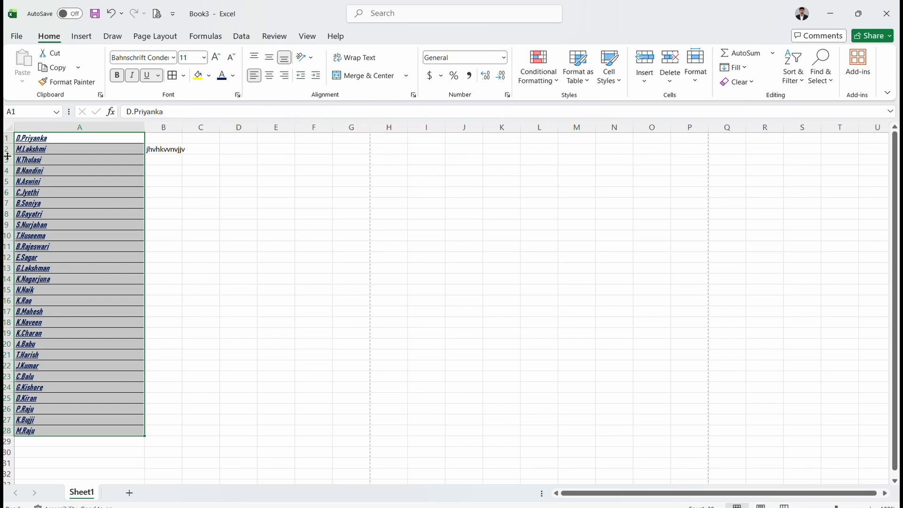
# Step: Make row 2 several times taller and apply a similarly tall, uniform height to every row of the worksheet
pyautogui.moveTo(8, 155); pyautogui.dragTo(10, 187)
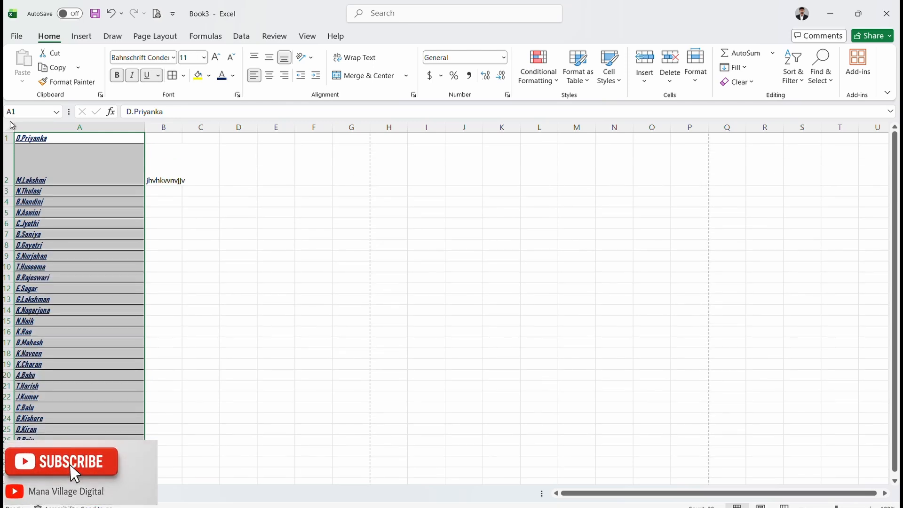
pyautogui.hotkey('ctrl', 'a')
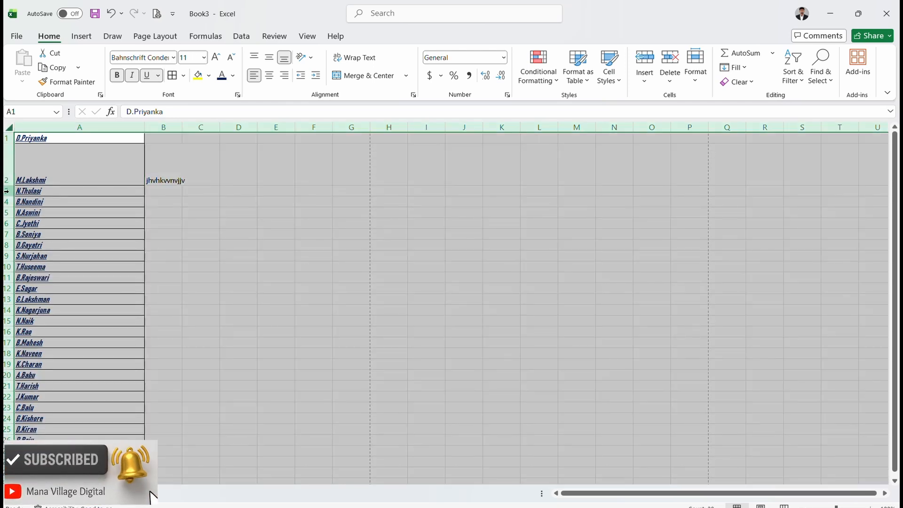
pyautogui.moveTo(9, 180)
pyautogui.mouseDown()
pyautogui.moveTo(9, 154)
pyautogui.moveTo(9, 184)
pyautogui.mouseUp()
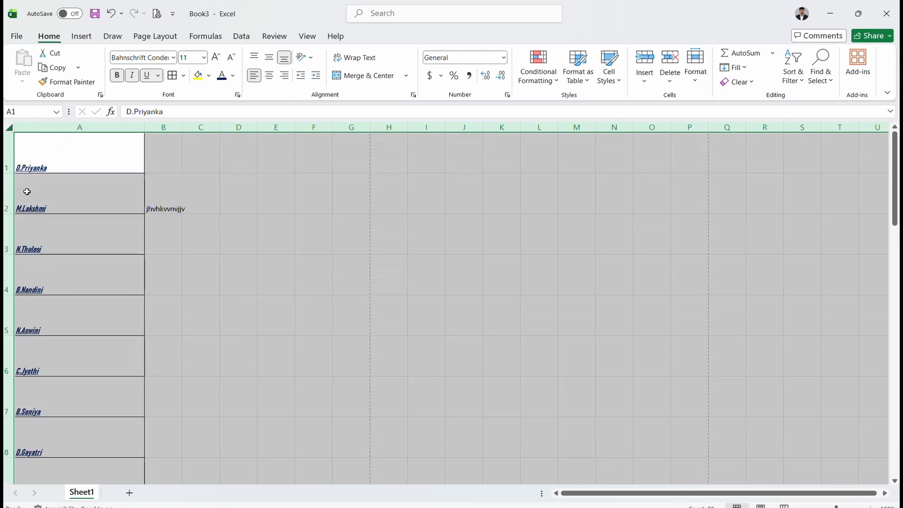
# Step: Center the name in cell A1 horizontally and middle-align it vertically
pyautogui.click(91, 152)
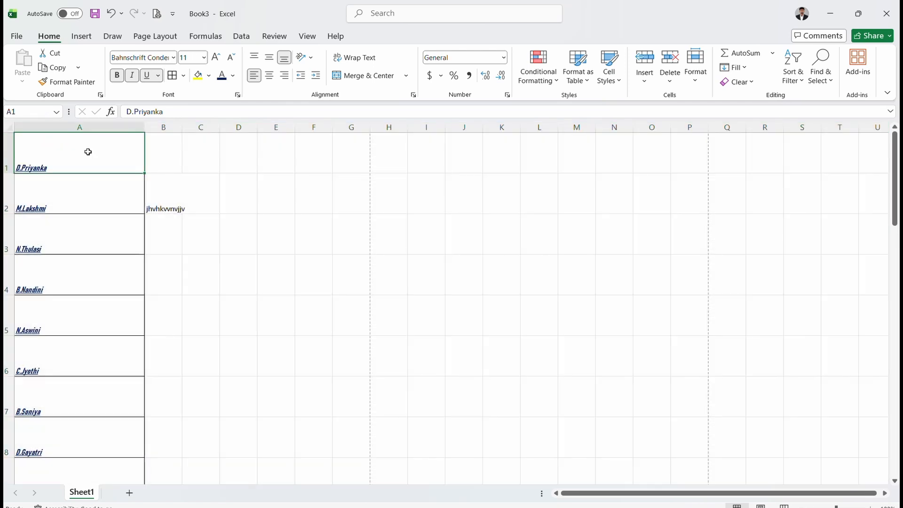
pyautogui.click(268, 78)
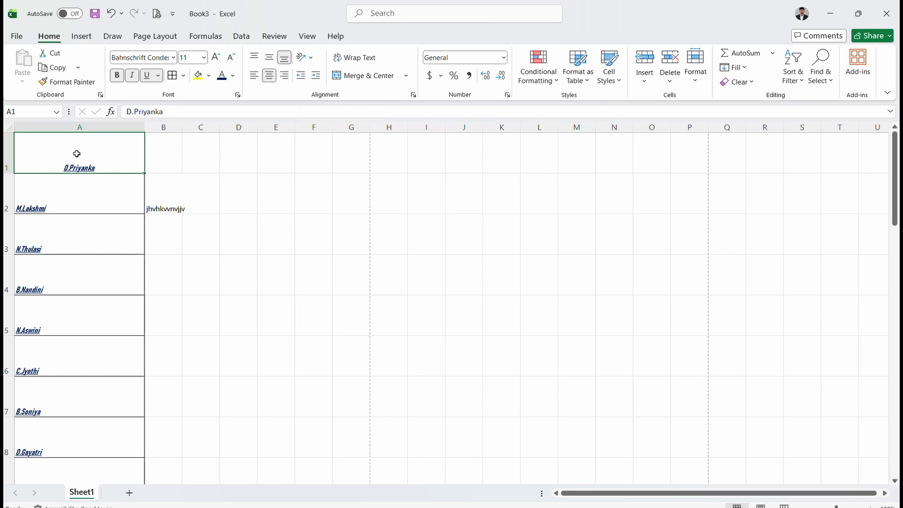
pyautogui.click(269, 58)
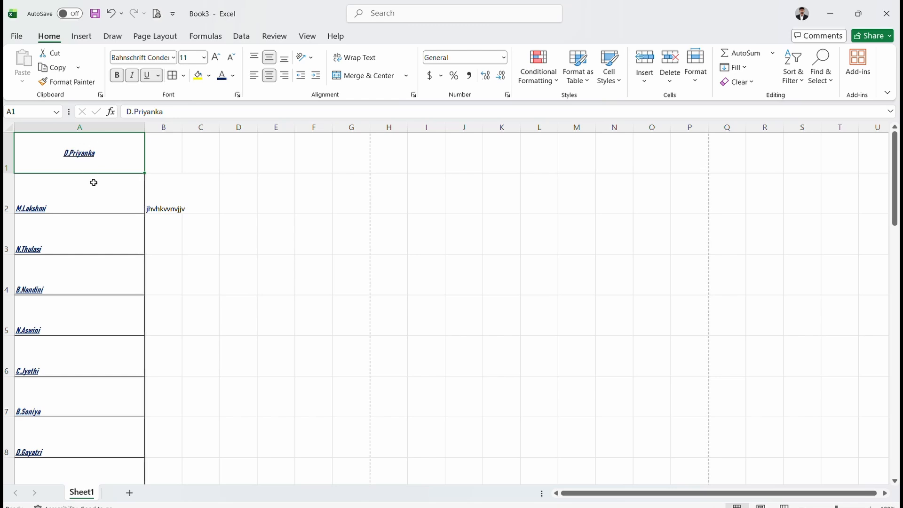
# Step: Align the name in cell A2 to the top of the cell and center it horizontally
pyautogui.click(96, 203)
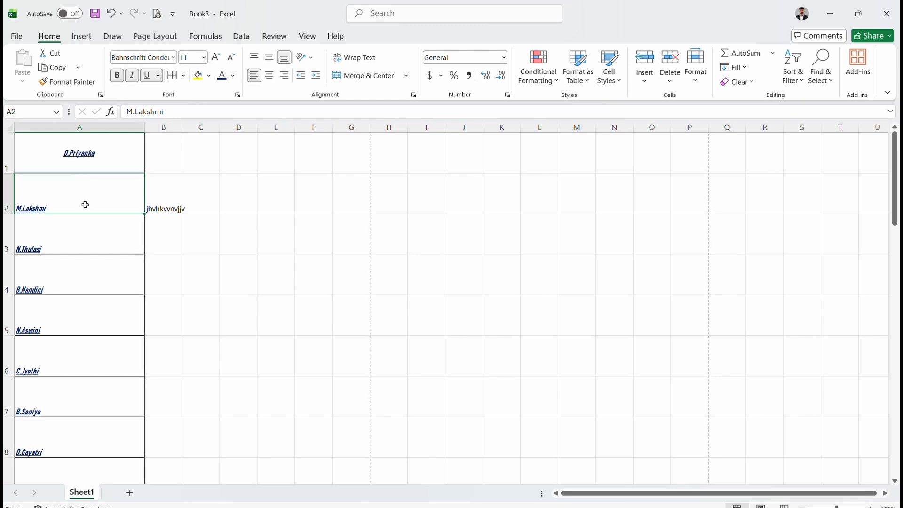
pyautogui.click(254, 57)
pyautogui.click(270, 75)
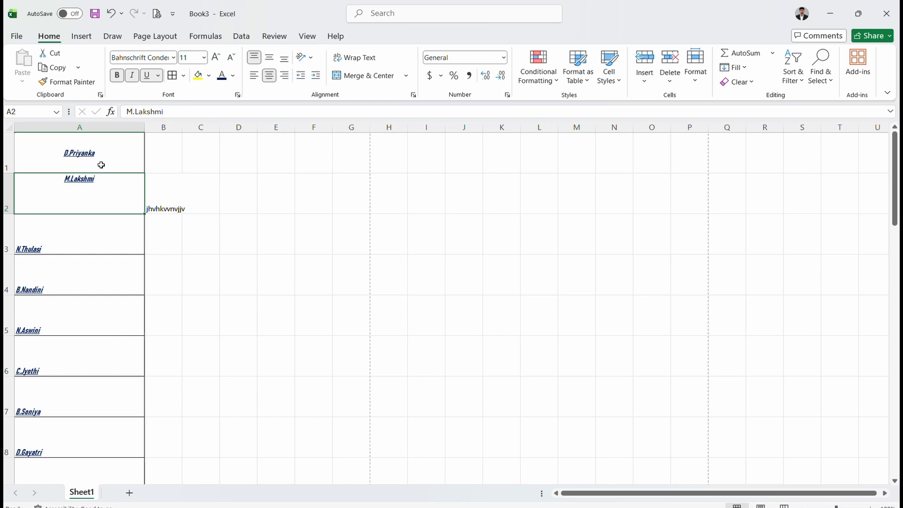
# Step: Align the name in cell A3 to the right and to the top of the cell
pyautogui.click(100, 236)
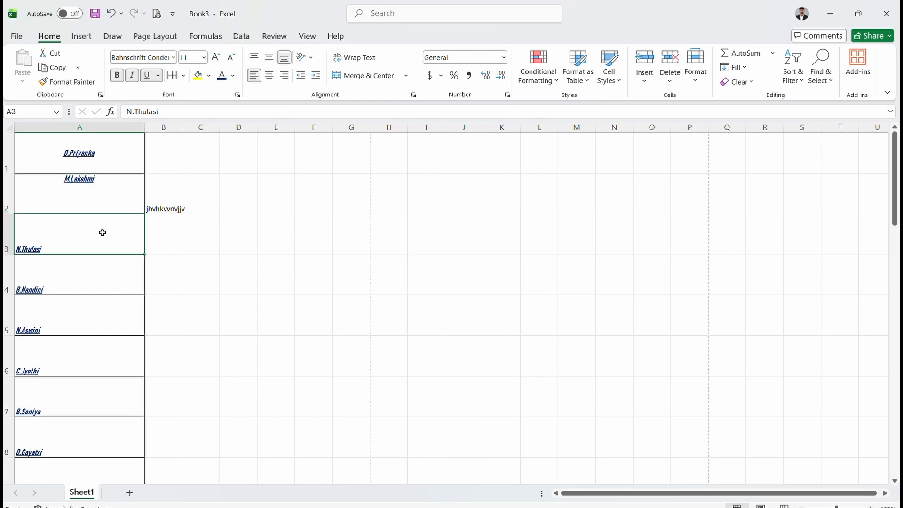
pyautogui.click(284, 76)
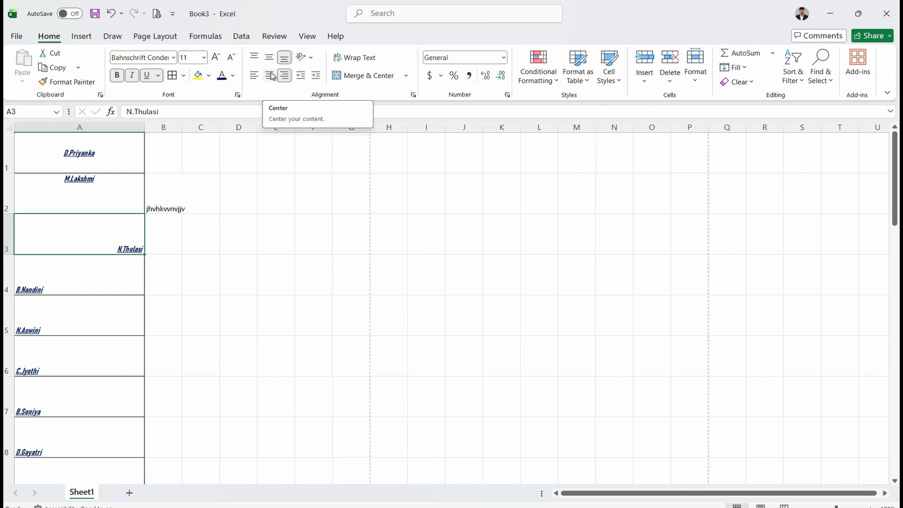
pyautogui.click(254, 57)
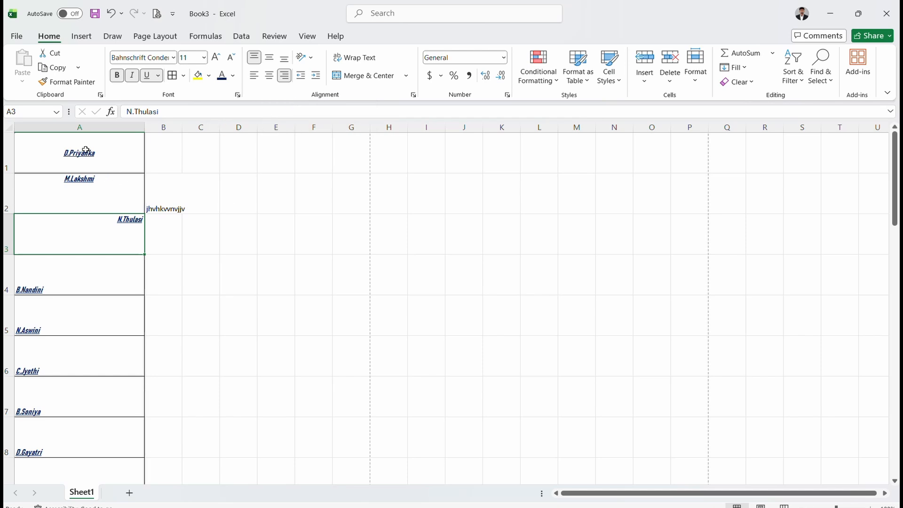
# Step: Apply the Angle Counterclockwise text orientation to cells A1:A3
pyautogui.moveTo(91, 153); pyautogui.dragTo(88, 251)
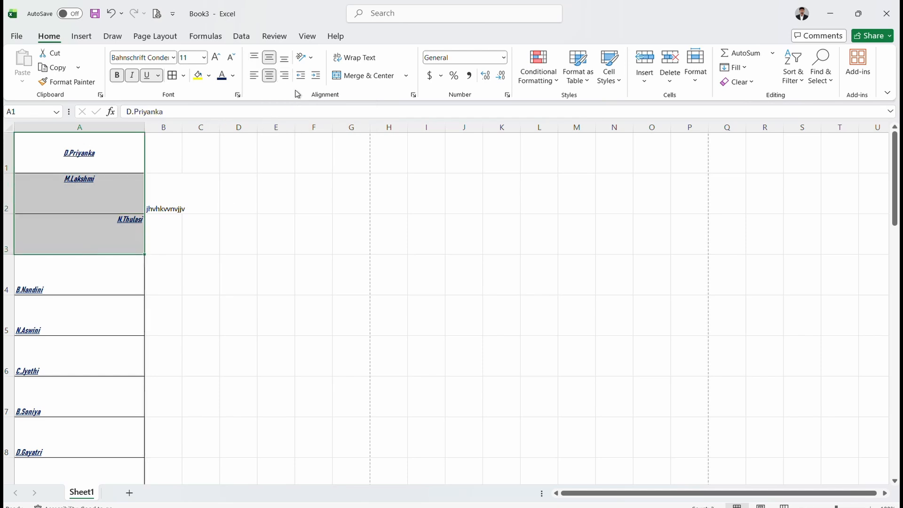
pyautogui.click(311, 59)
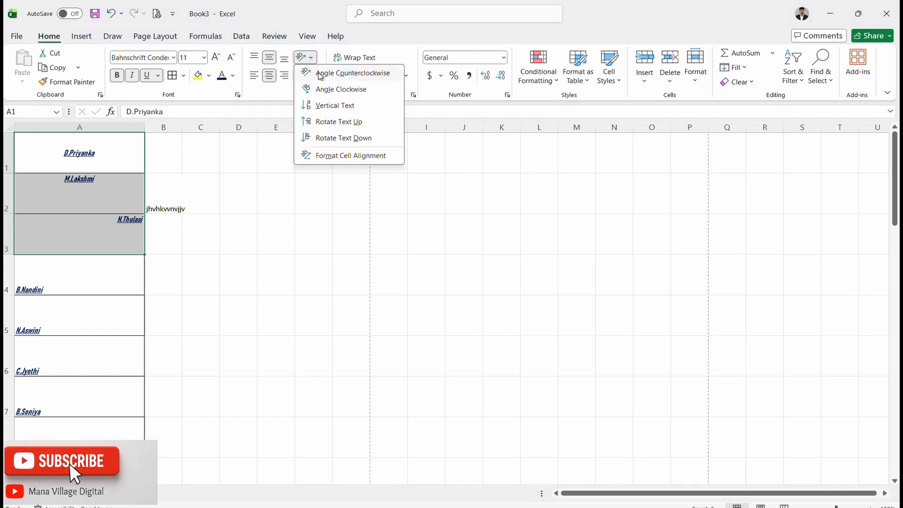
pyautogui.click(320, 74)
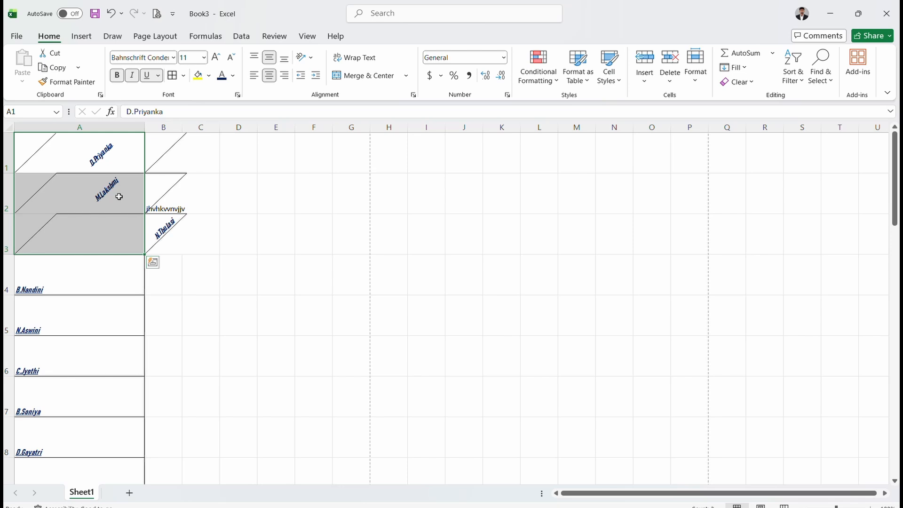
# Step: Remove the horizontal centering from cells A1:A3 and set their vertical alignment to middle
pyautogui.click(284, 57)
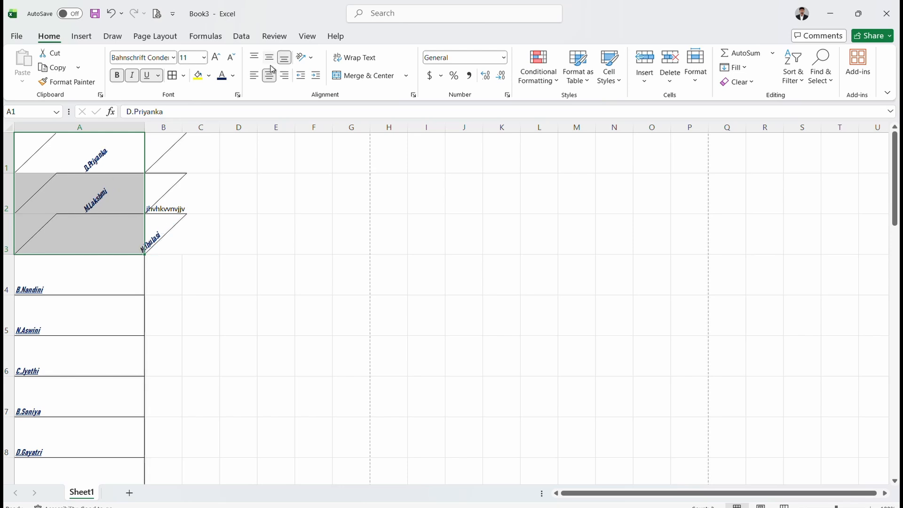
pyautogui.click(270, 74)
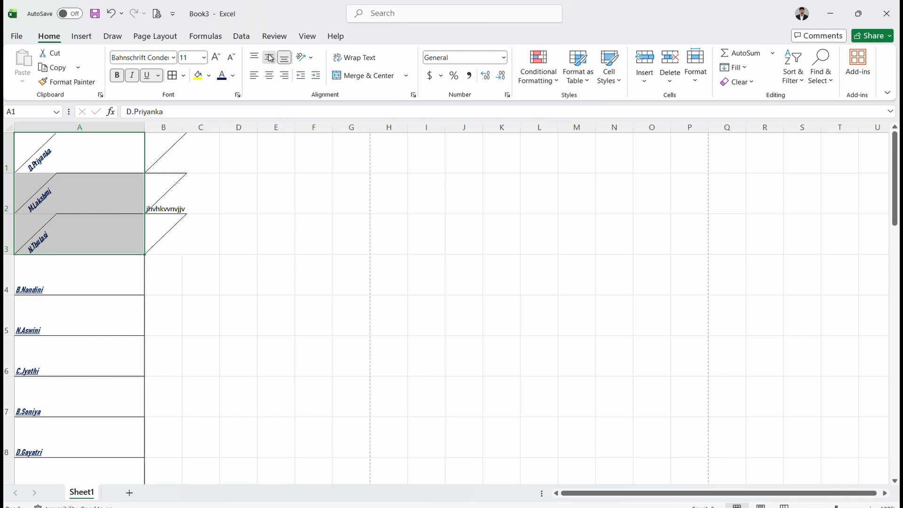
pyautogui.click(271, 57)
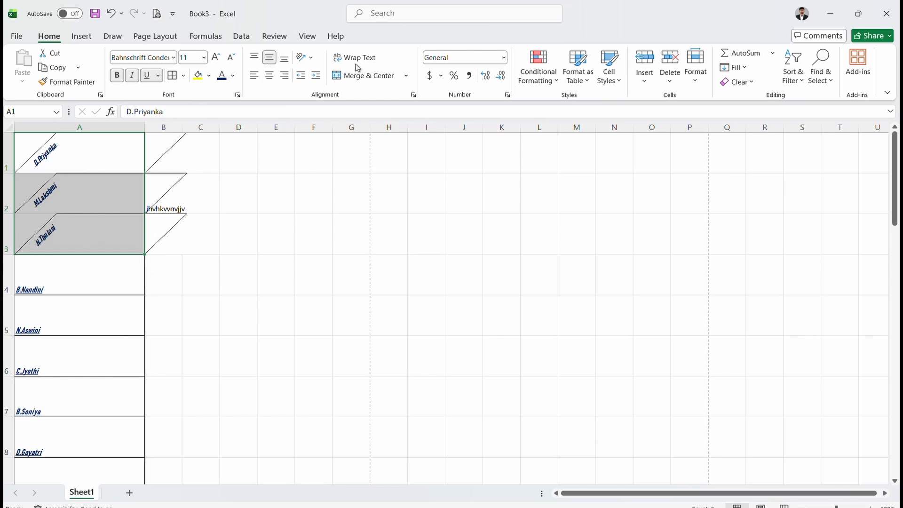
# Step: Apply the Vertical Text orientation to cells A1:A3, narrow column A and increase the height of row 1
pyautogui.click(314, 61)
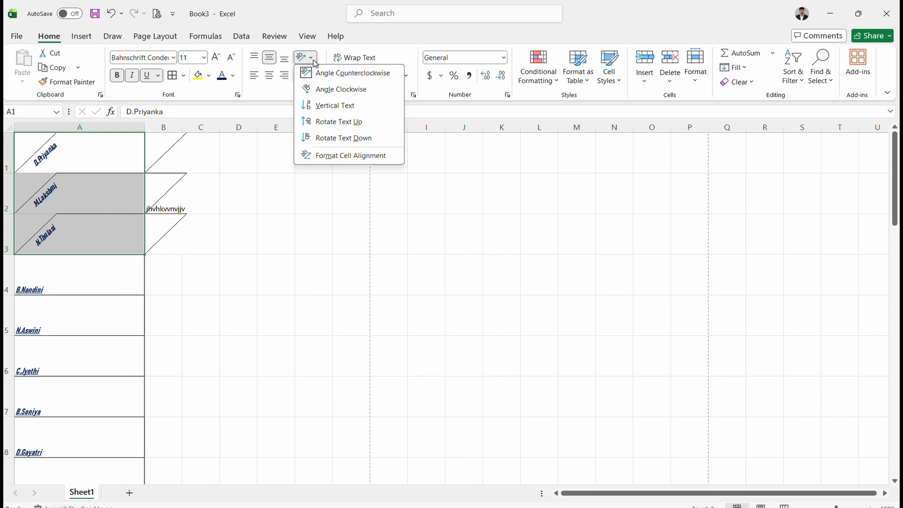
pyautogui.click(327, 107)
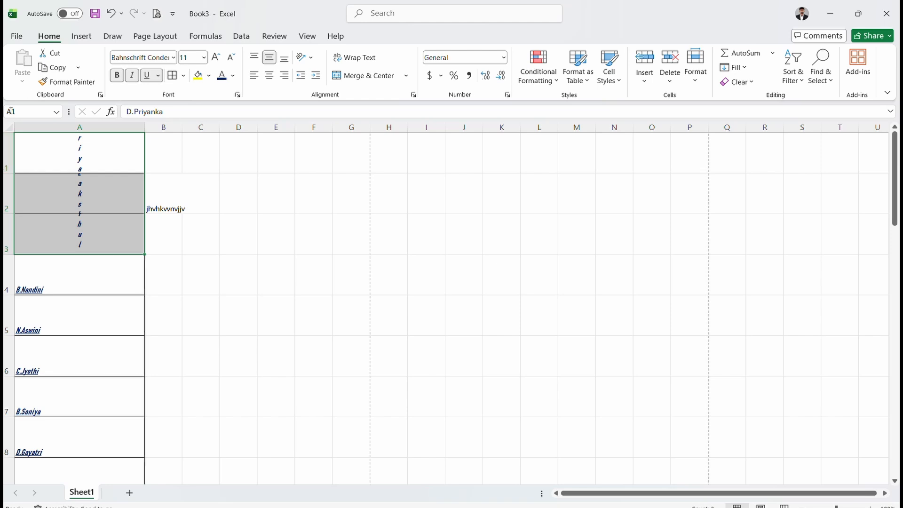
pyautogui.moveTo(8, 173); pyautogui.dragTo(9, 187)
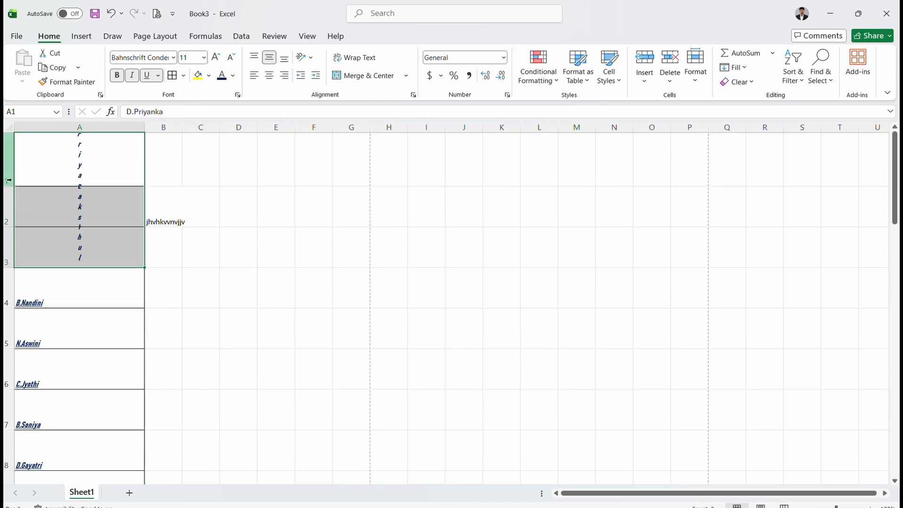
pyautogui.moveTo(144, 127); pyautogui.dragTo(54, 127)
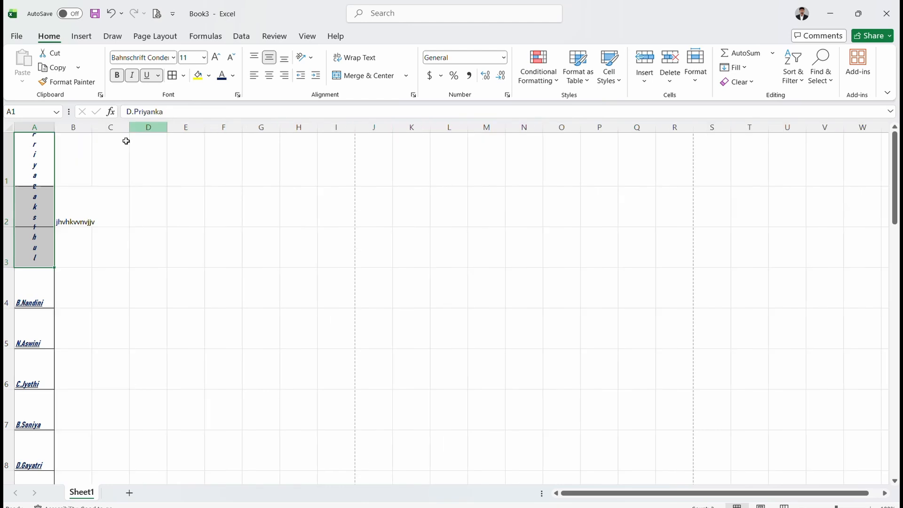
pyautogui.moveTo(9, 186); pyautogui.dragTo(10, 205)
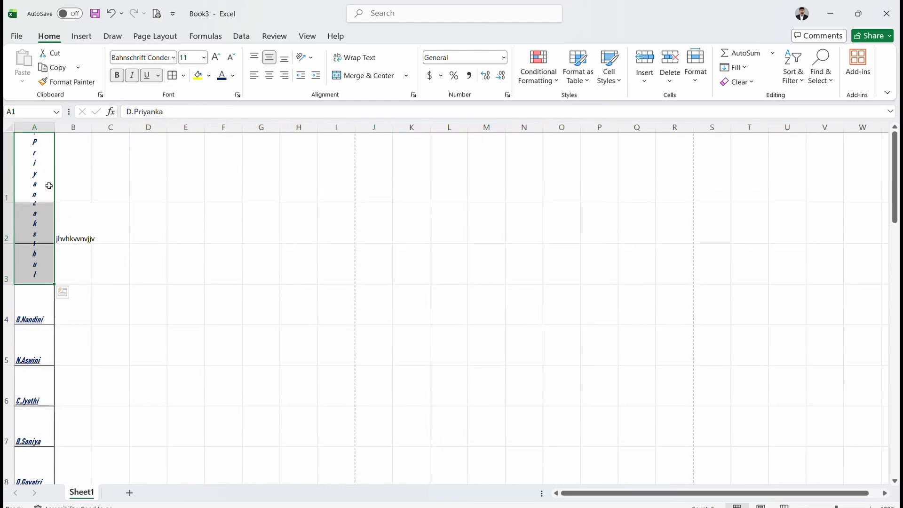
# Step: Return the text in cells A1:A3 to horizontal by setting its orientation to 0 degrees in the cell alignment settings
pyautogui.click(311, 58)
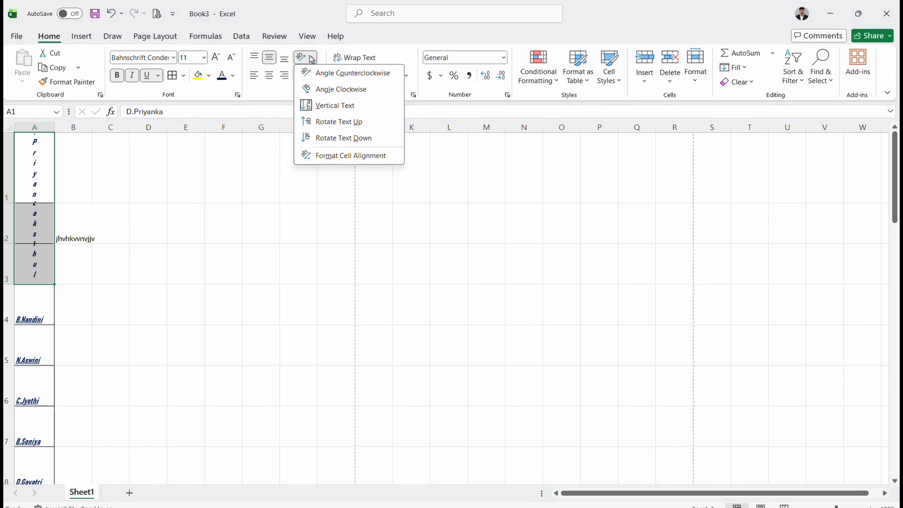
pyautogui.click(354, 156)
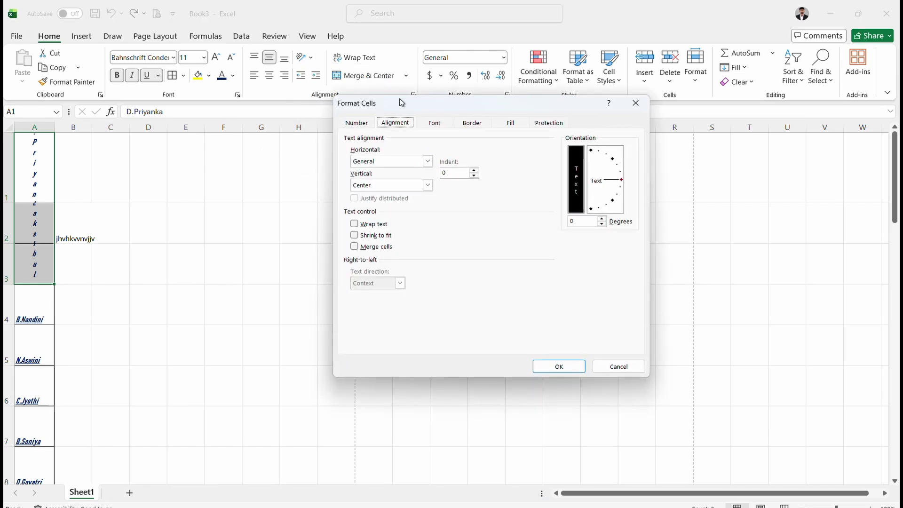
pyautogui.moveTo(399, 101); pyautogui.dragTo(205, 55)
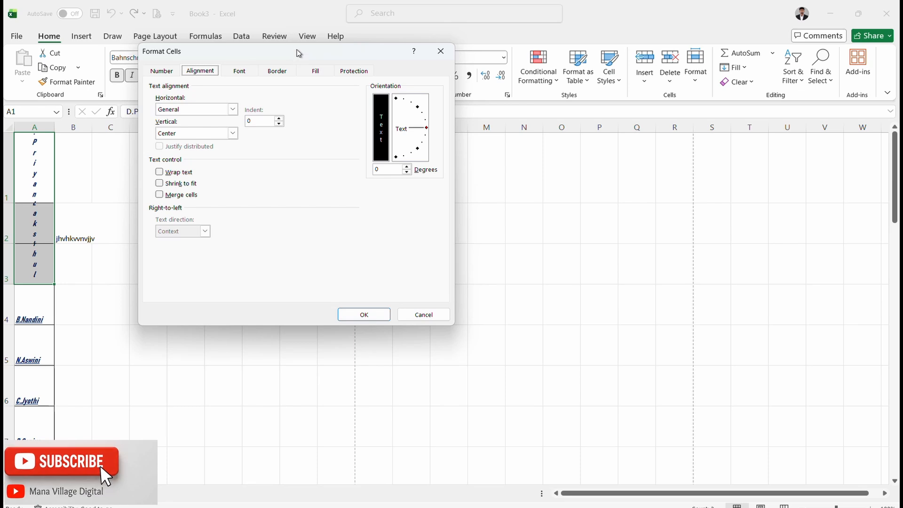
pyautogui.moveTo(298, 53); pyautogui.dragTo(402, 67)
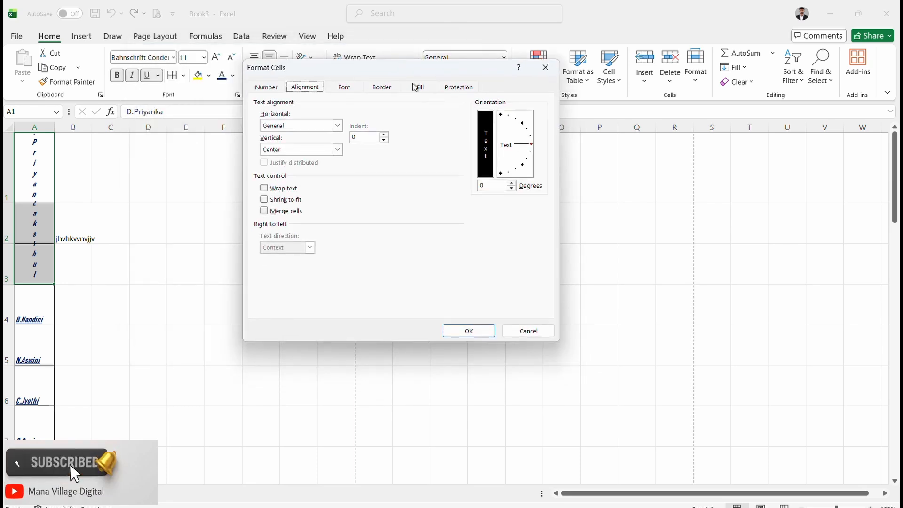
pyautogui.click(497, 186)
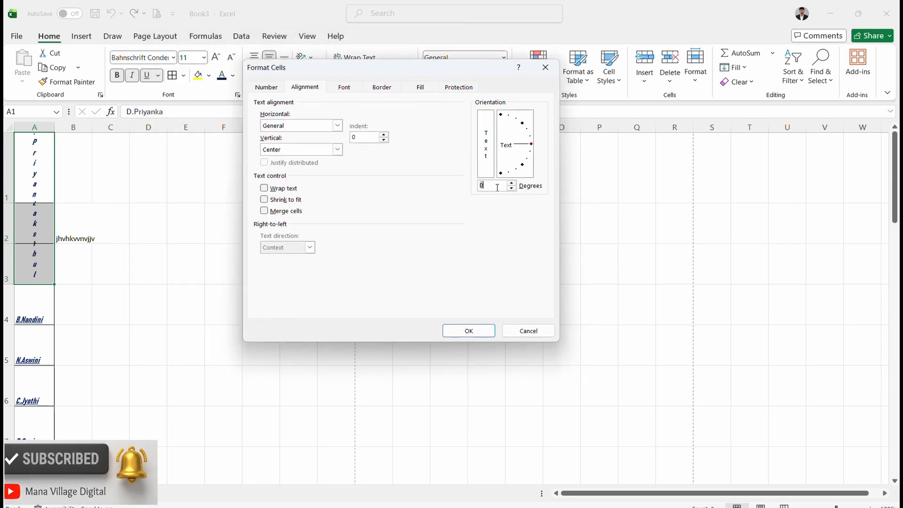
pyautogui.press('BackSpace')
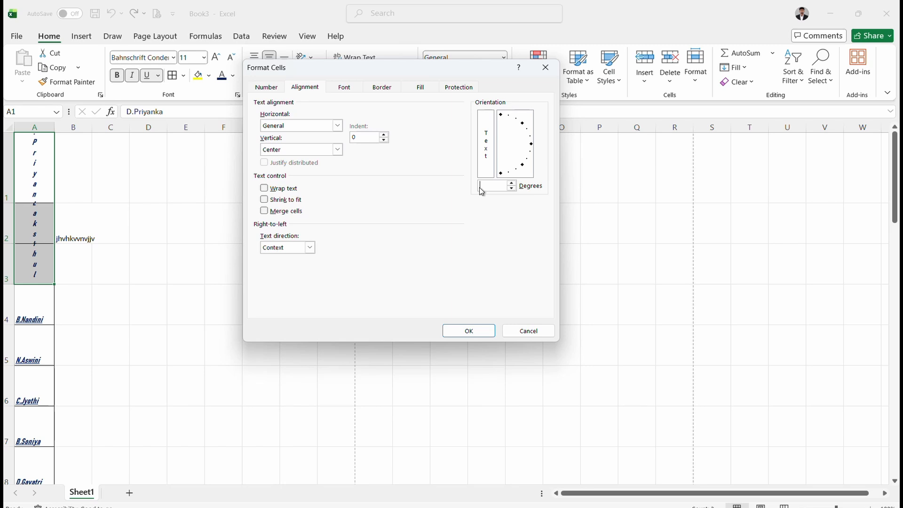
pyautogui.write('0')
pyautogui.click(472, 334)
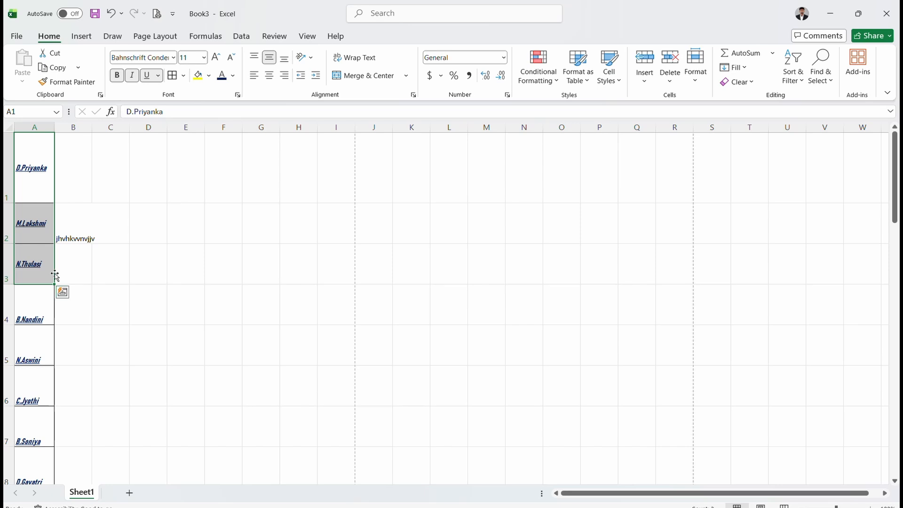
# Step: Rotate the text in cells A1:A3 to an orientation of 15 degrees through the cell alignment settings
pyautogui.click(311, 58)
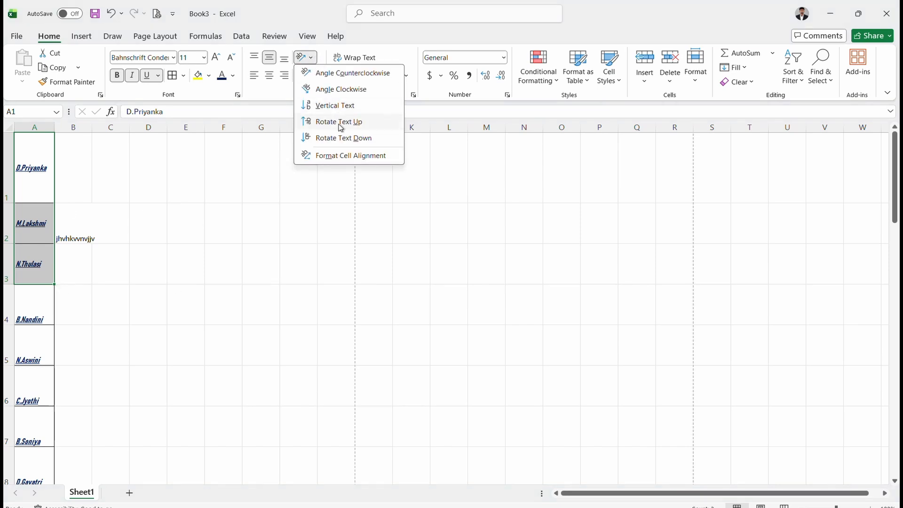
pyautogui.click(343, 157)
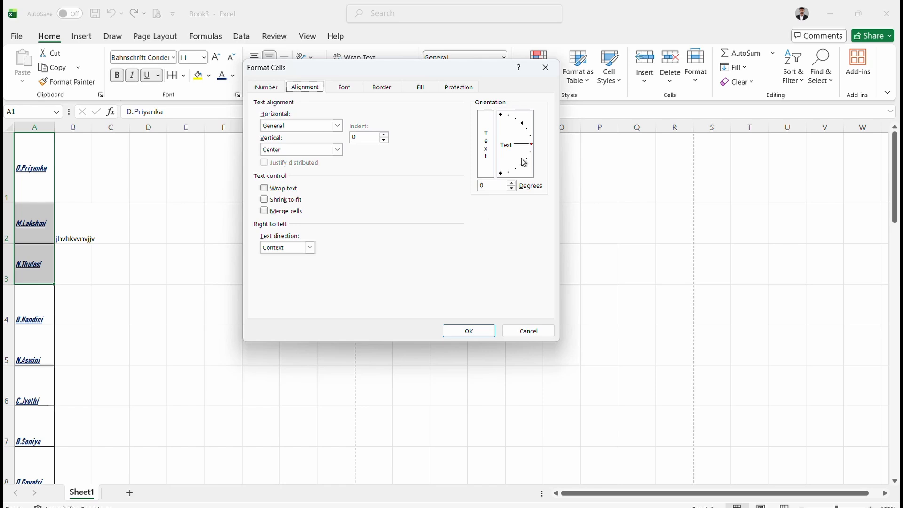
pyautogui.click(532, 145)
pyautogui.moveTo(533, 145); pyautogui.dragTo(529, 136)
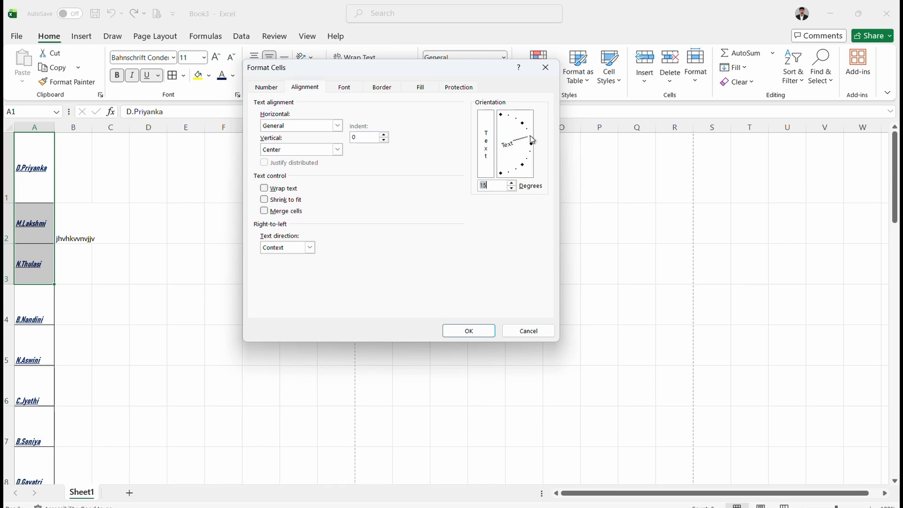
pyautogui.click(471, 331)
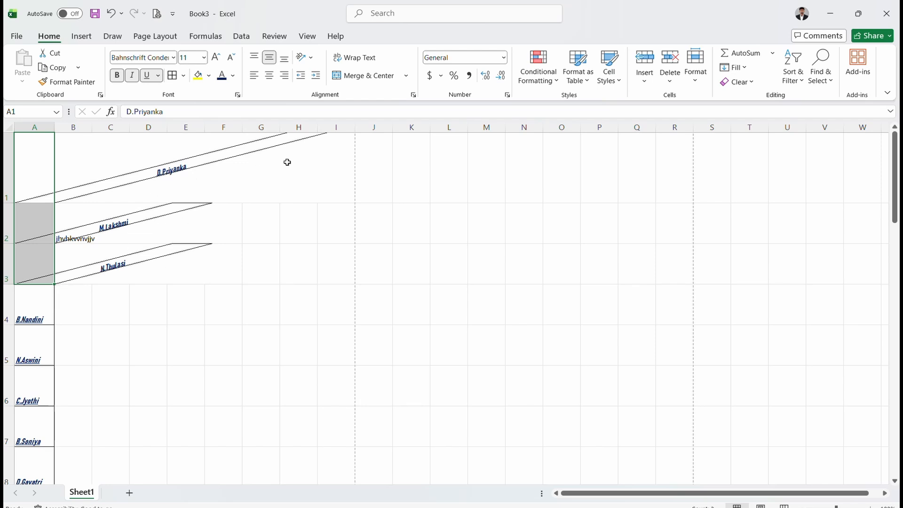
# Step: Set the text orientation of cells A1:A3 back to 0 degrees in the cell alignment settings
pyautogui.click(314, 58)
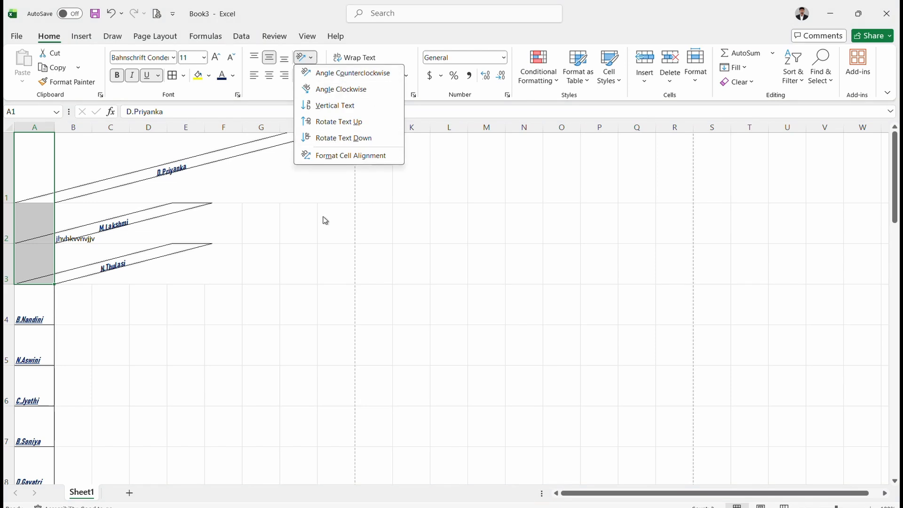
pyautogui.click(336, 158)
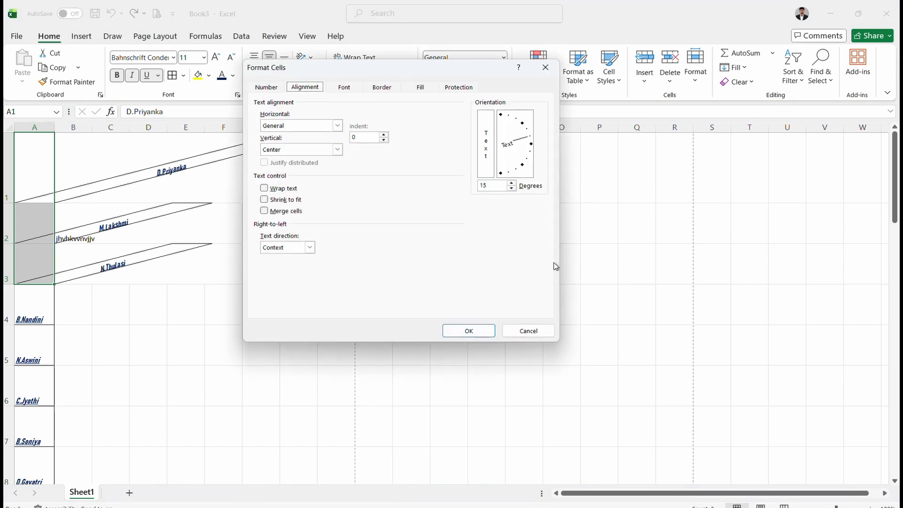
pyautogui.doubleClick(483, 186)
pyautogui.press('BackSpace')
pyautogui.write('10')
pyautogui.press('BackSpace')
pyautogui.press('BackSpace')
pyautogui.write('0')
pyautogui.click(476, 332)
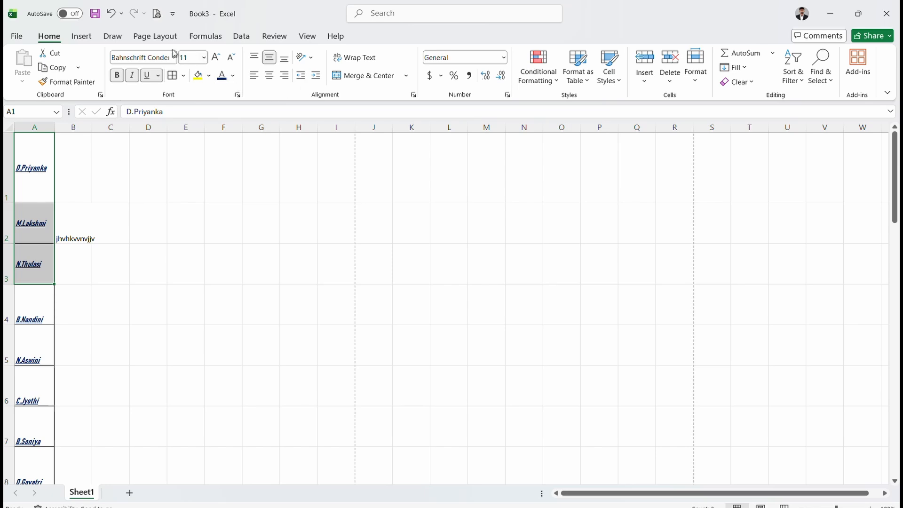
pyautogui.click(157, 36)
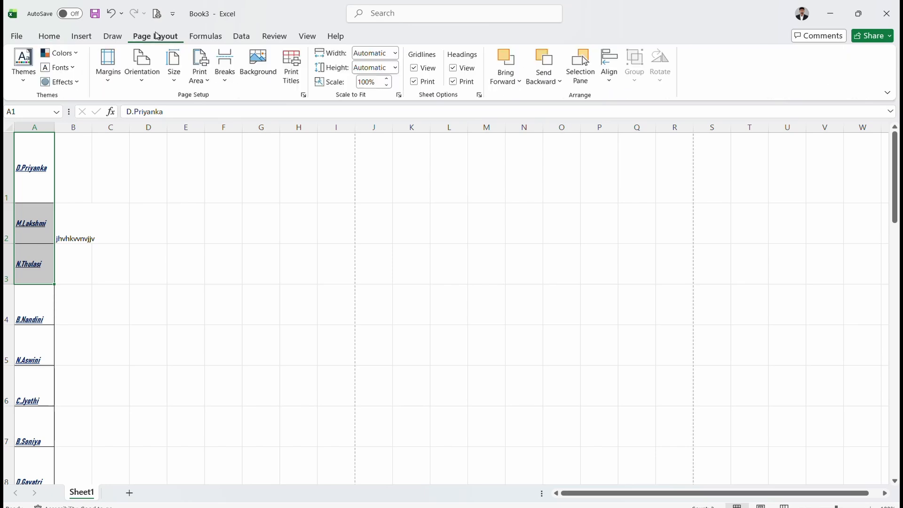
pyautogui.click(143, 82)
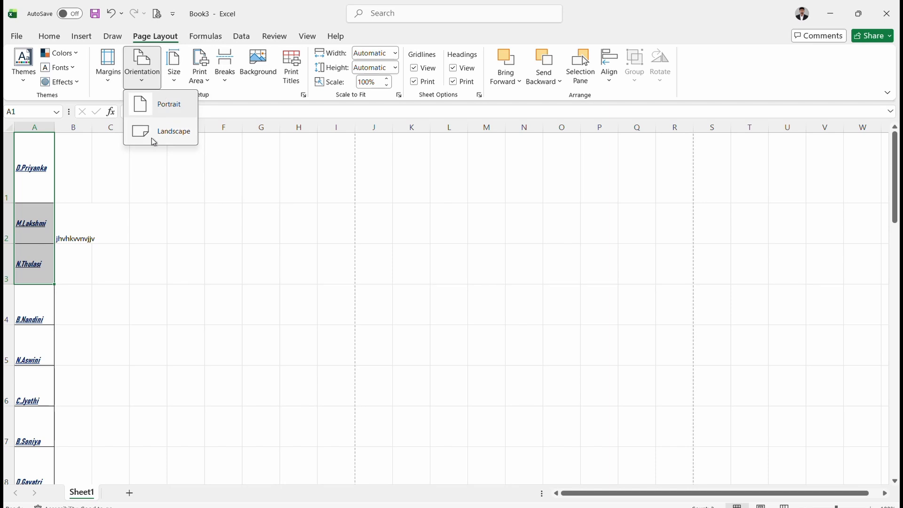
pyautogui.click(49, 36)
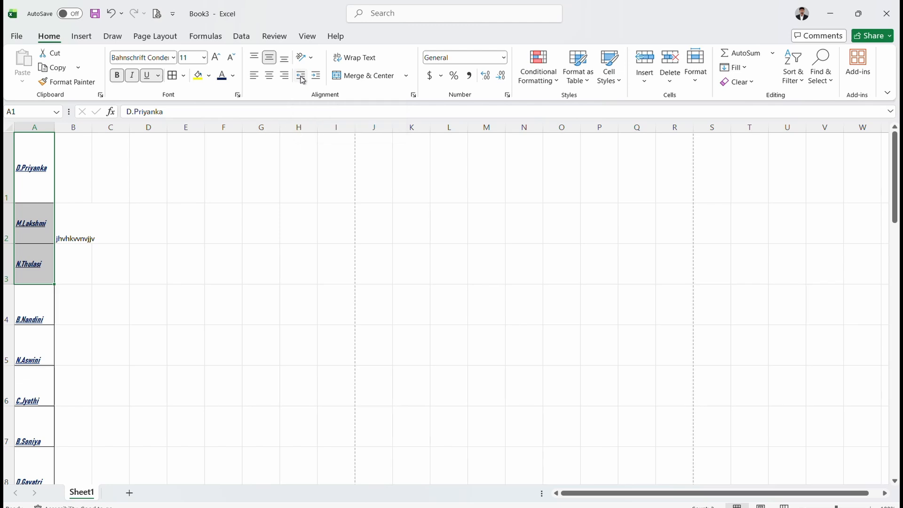
# Step: Indent cells A1:A3 by one level, indent A1 several levels further, and widen column A to fit the indented text
pyautogui.click(314, 80)
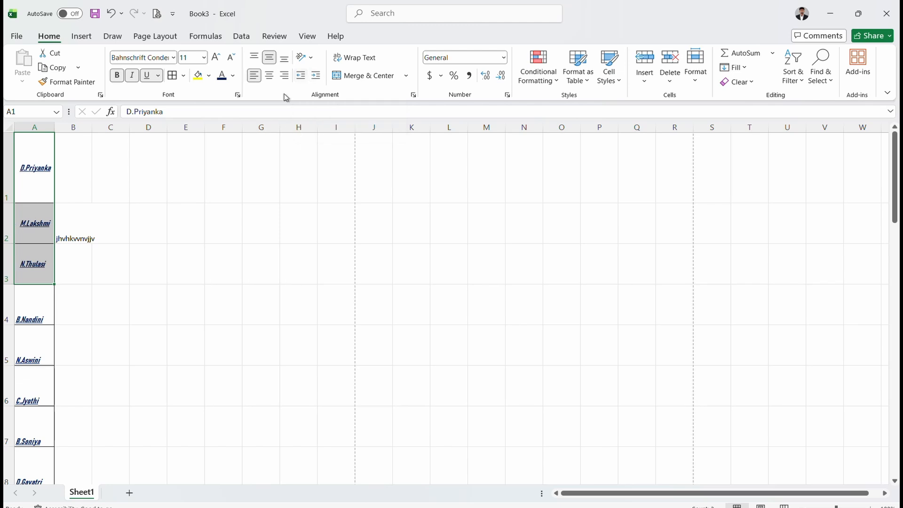
pyautogui.click(35, 180)
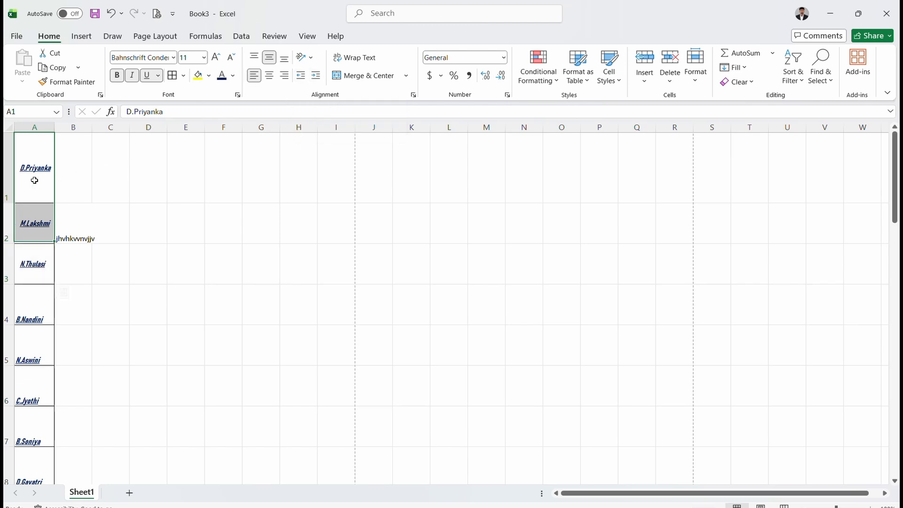
pyautogui.click(318, 79)
pyautogui.click(318, 78)
pyautogui.click(318, 79)
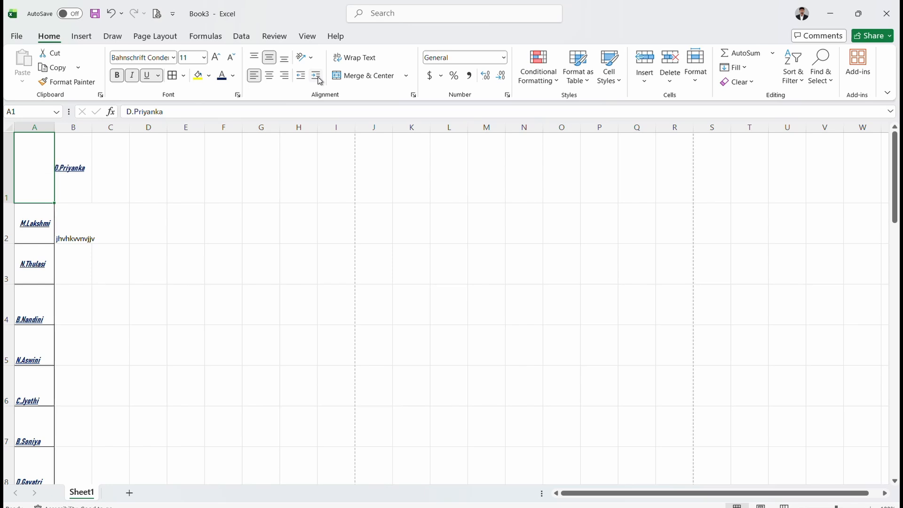
pyautogui.click(318, 79)
pyautogui.moveTo(55, 127); pyautogui.dragTo(99, 127)
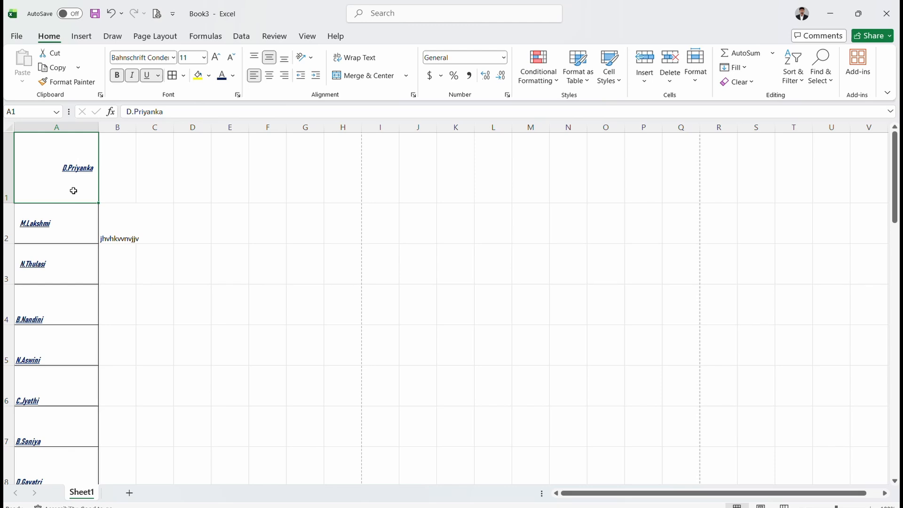
# Step: Remove the indent from cell A1 and apply Merge & Center to it
pyautogui.click(302, 77)
pyautogui.click(303, 77)
pyautogui.click(302, 77)
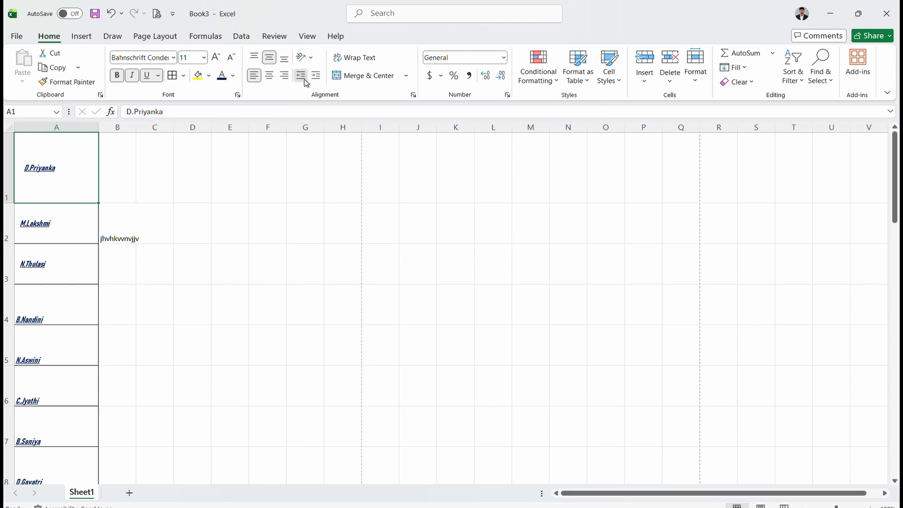
pyautogui.click(302, 78)
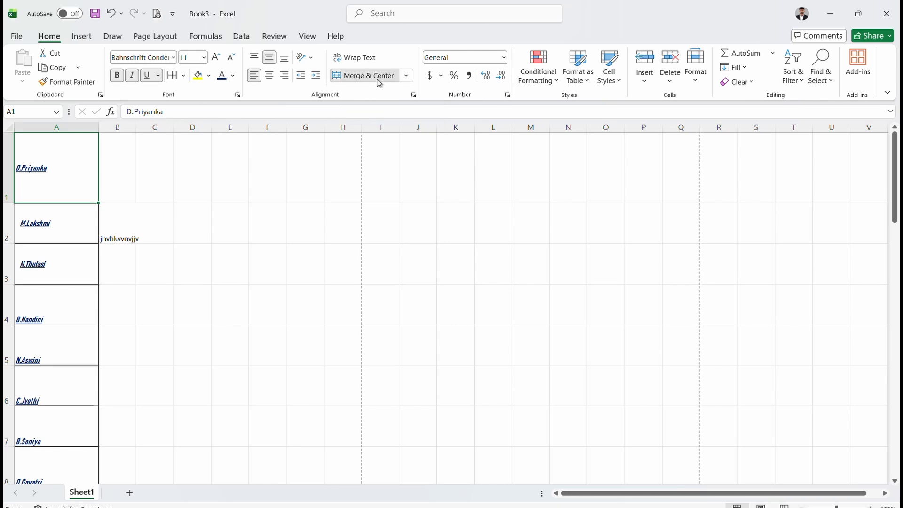
pyautogui.click(377, 79)
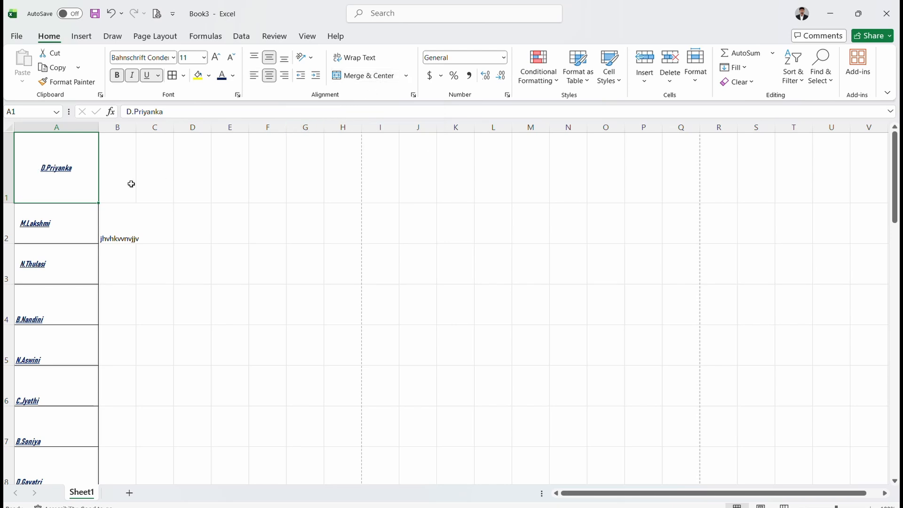
pyautogui.click(165, 263)
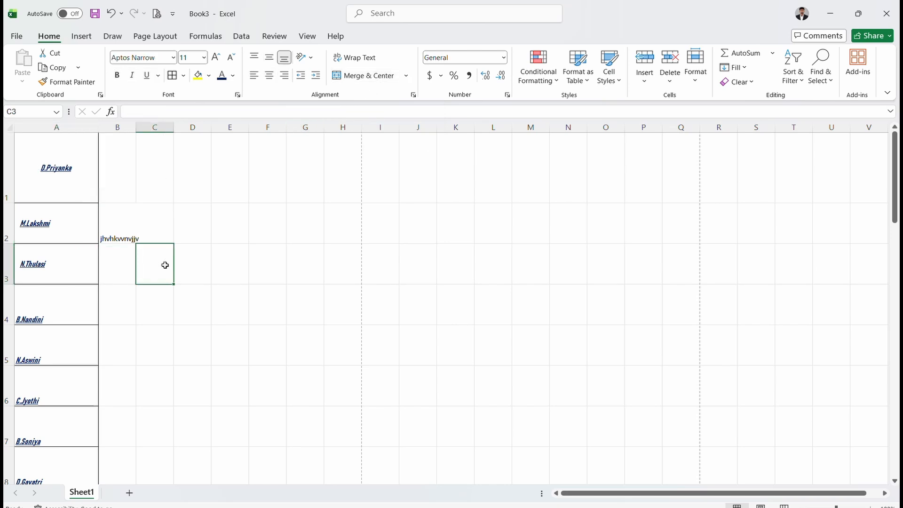
# Step: AutoFit the row heights and column widths of the whole sheet to their contents
pyautogui.click(8, 127)
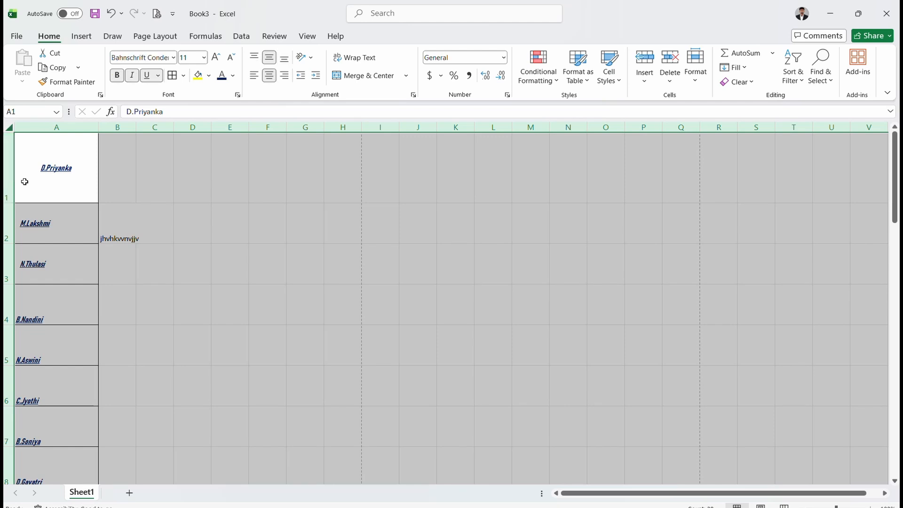
pyautogui.doubleClick(8, 198)
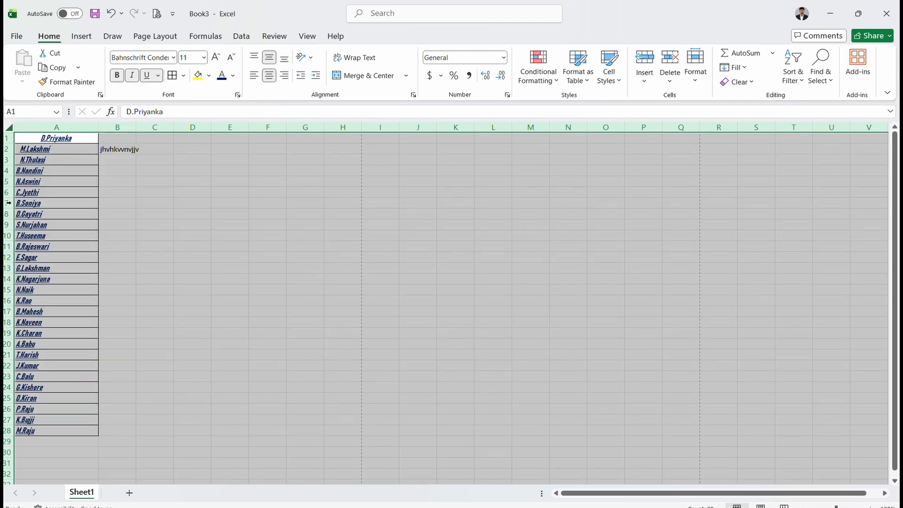
pyautogui.doubleClick(99, 127)
pyautogui.click(140, 221)
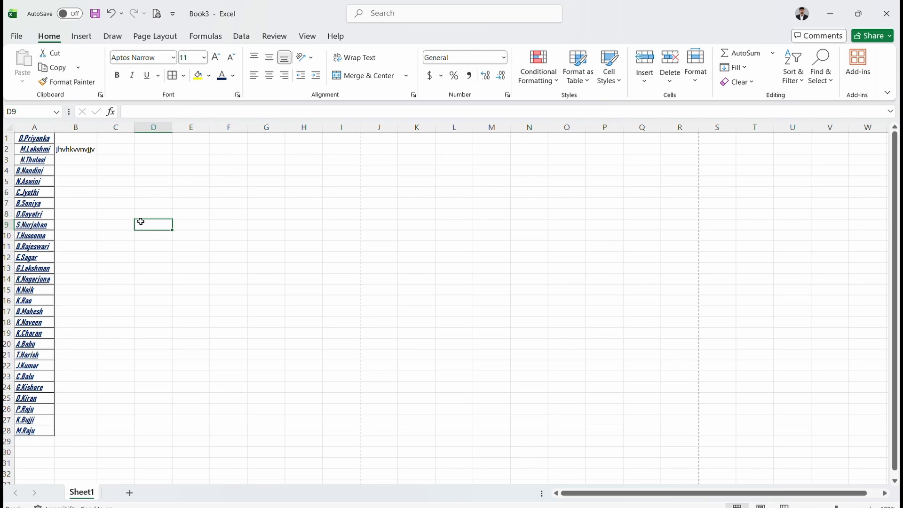
pyautogui.click(86, 192)
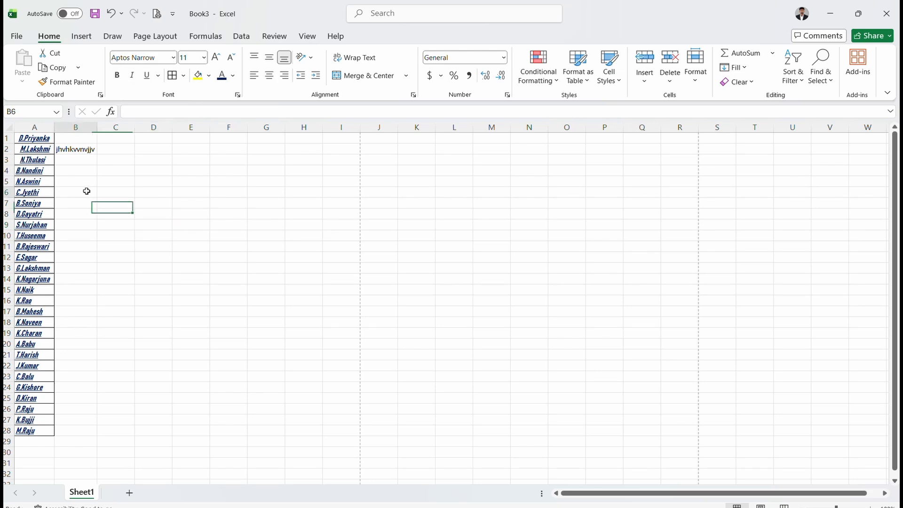
# Step: Merge cells A1:G1 into one cell with Merge Across
pyautogui.click(42, 140)
pyautogui.moveTo(41, 140); pyautogui.dragTo(256, 134)
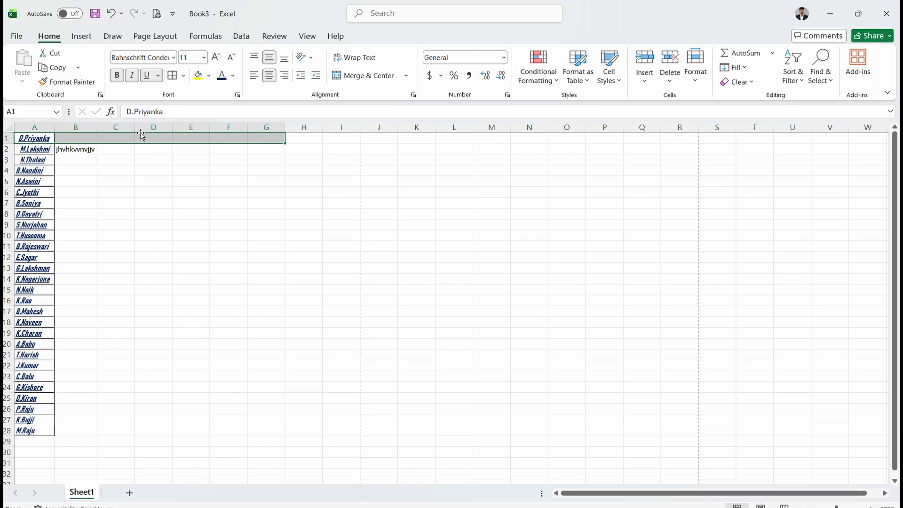
pyautogui.click(406, 81)
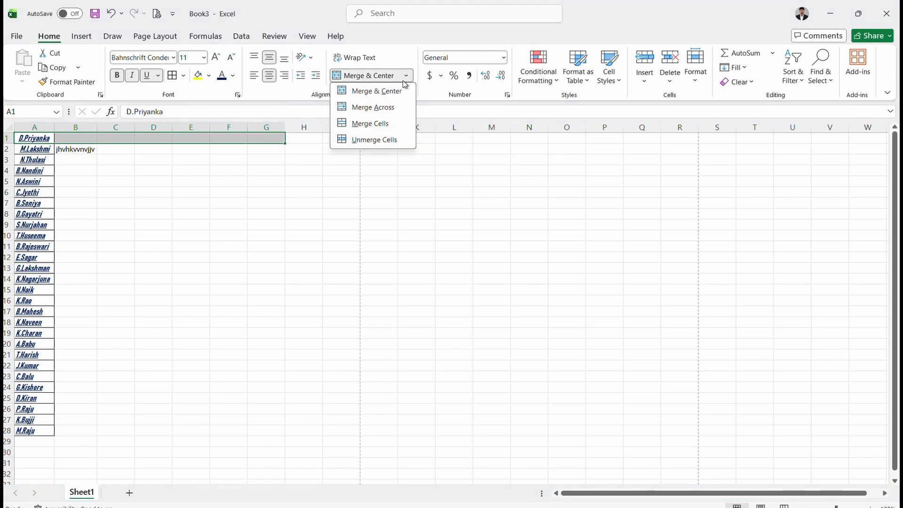
pyautogui.click(383, 110)
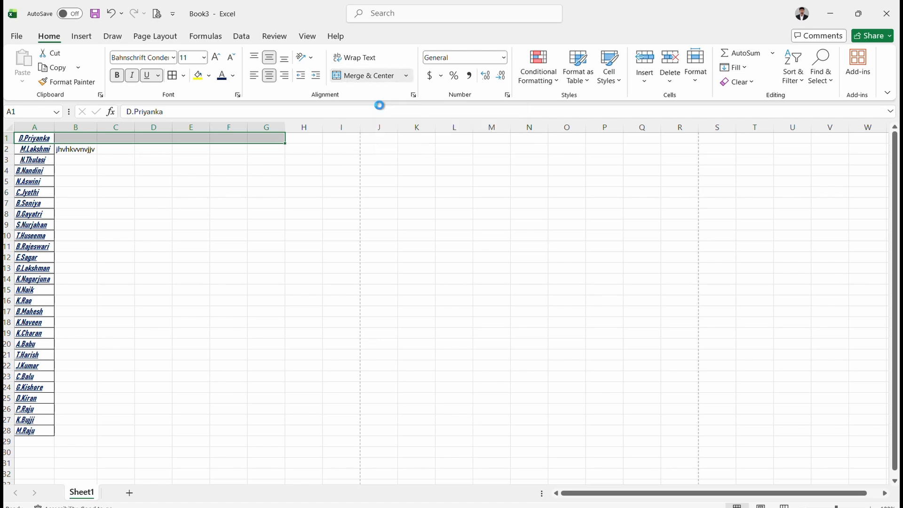
pyautogui.hotkey('ctrl', 'z')
pyautogui.click(144, 170)
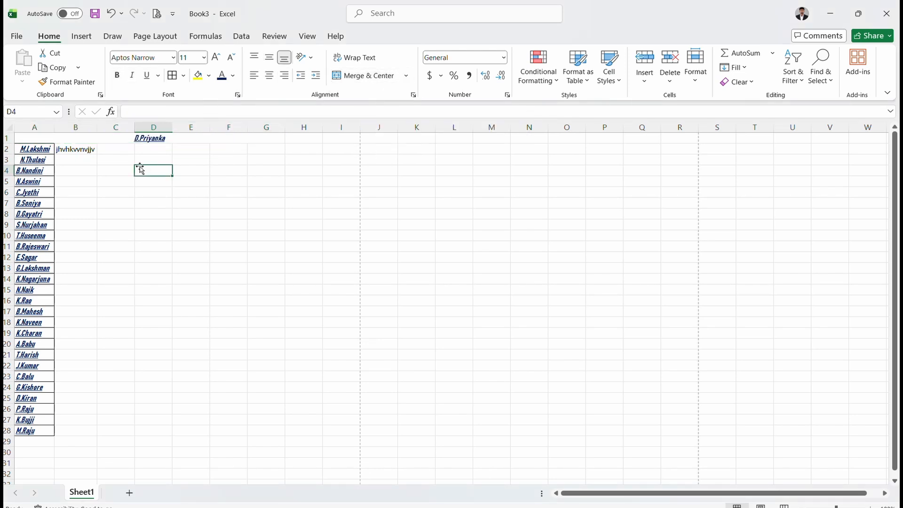
pyautogui.hotkey('ctrl', 'y')
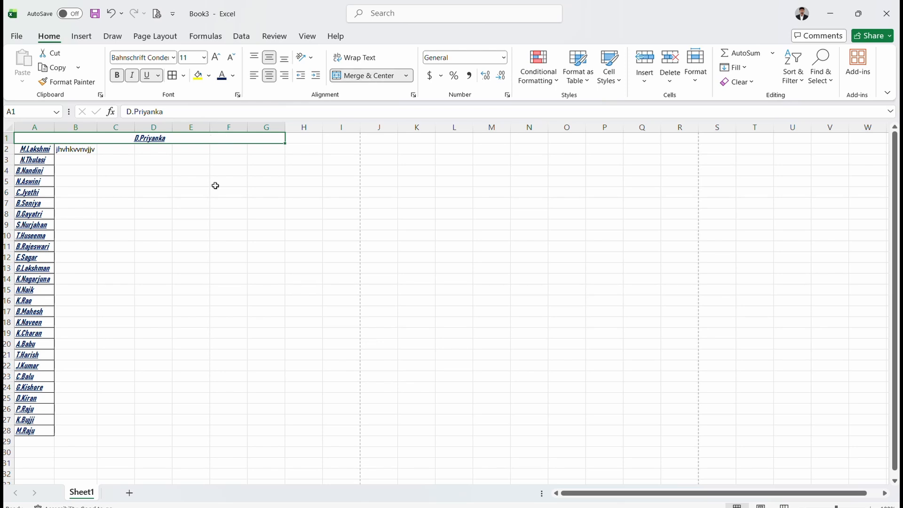
# Step: Merge the empty block C5:F15 into one cell with Merge & Center
pyautogui.moveTo(109, 177); pyautogui.dragTo(244, 296)
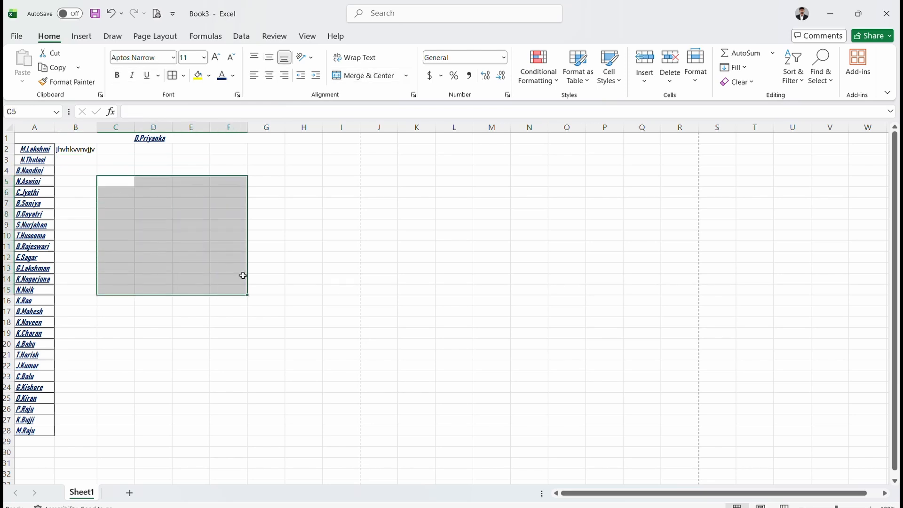
pyautogui.click(405, 75)
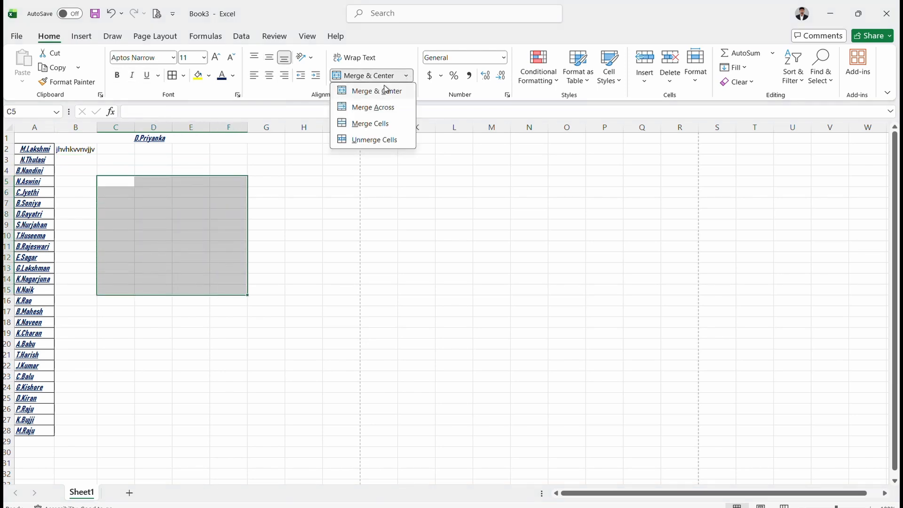
pyautogui.click(378, 92)
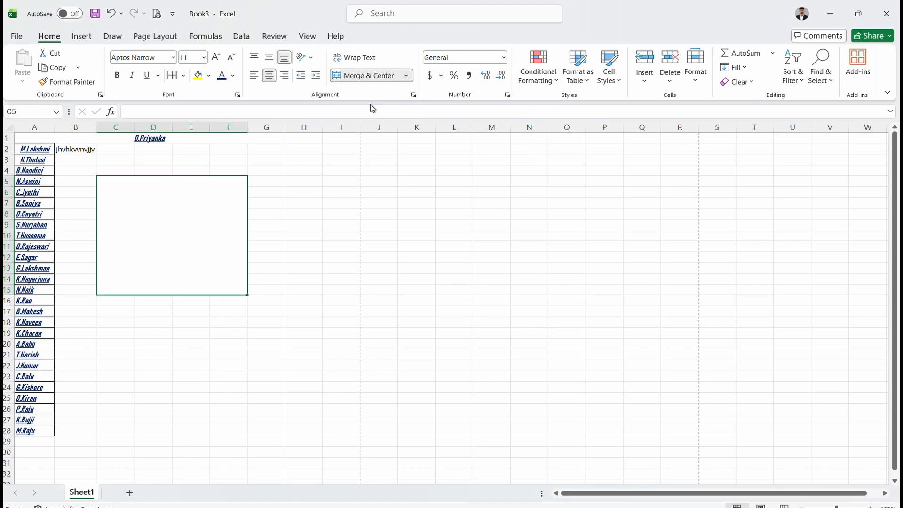
# Step: Enter the text "ghhhhggfhchjhchchhghgc" in the merged cell C5:F15 and align it vertically to the middle
pyautogui.write('ghhhhggf')
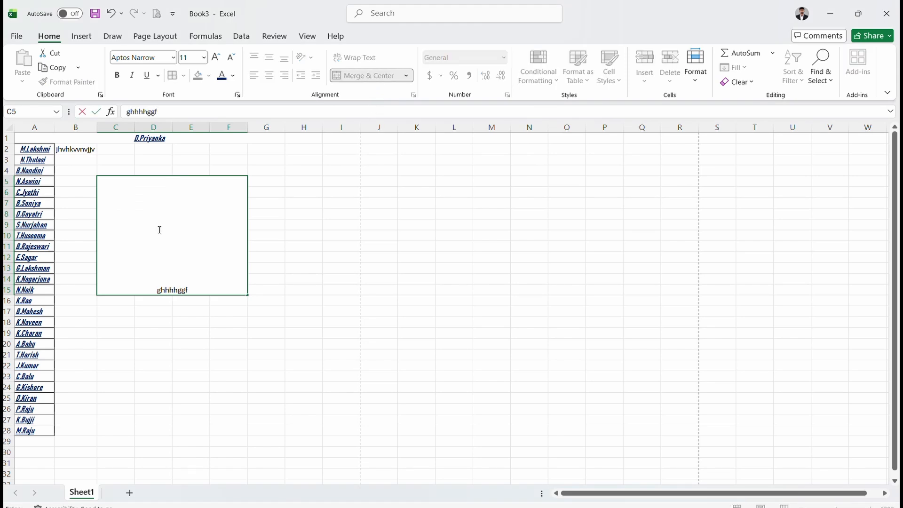
pyautogui.write('hchjhchchhghgc')
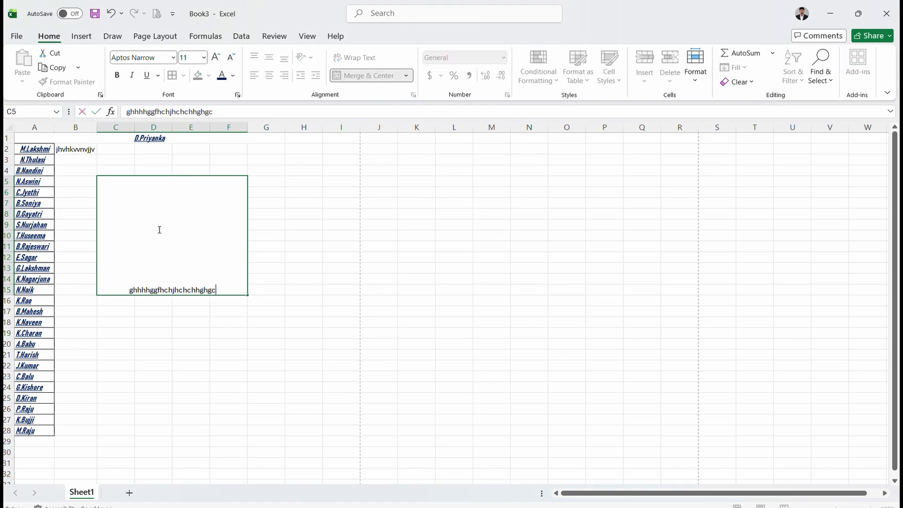
pyautogui.click(300, 276)
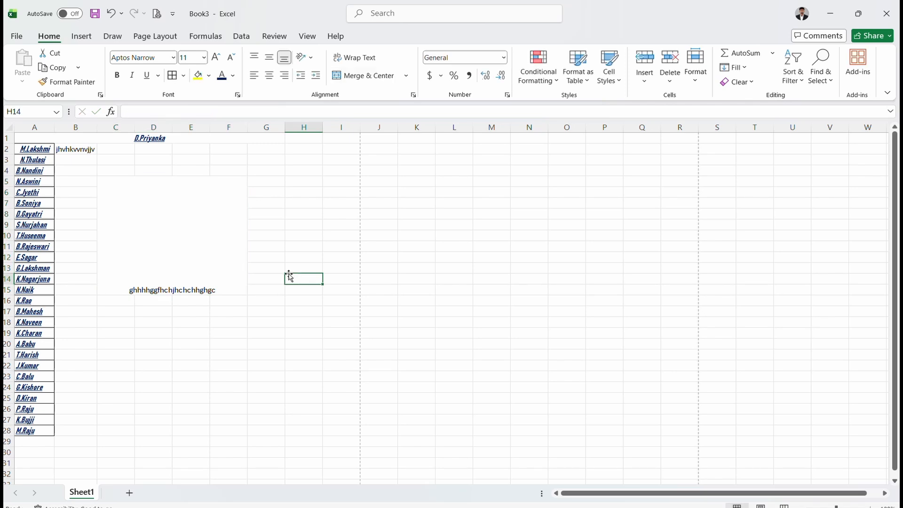
pyautogui.click(191, 223)
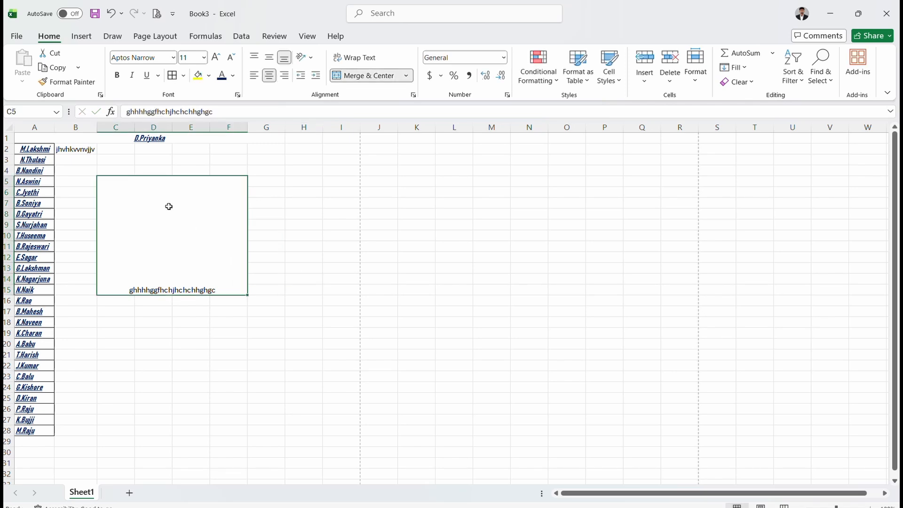
pyautogui.click(270, 57)
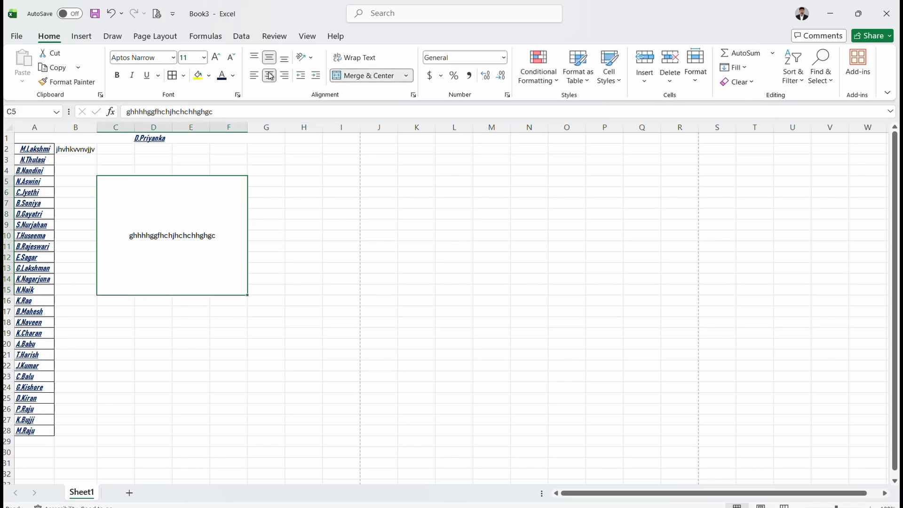
# Step: Fill the merged cell C5:F15 with yellow, and change its fill to light green
pyautogui.click(204, 83)
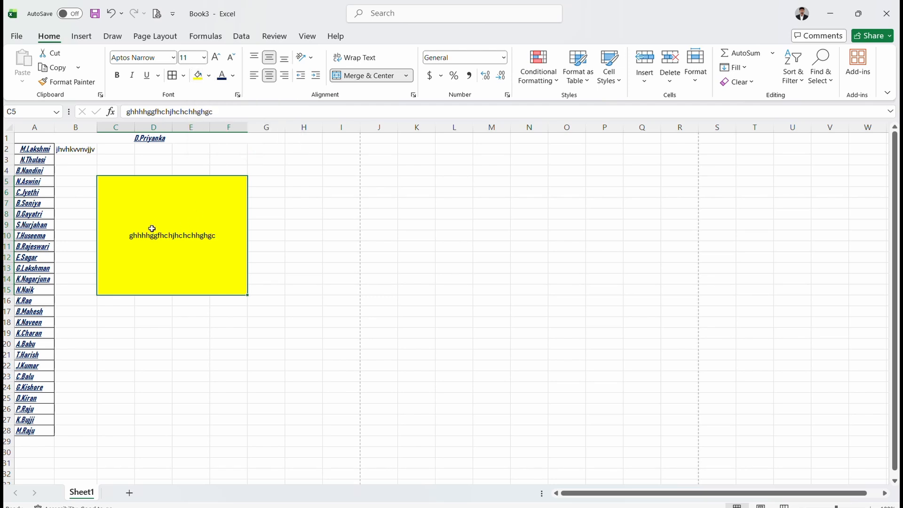
pyautogui.click(209, 76)
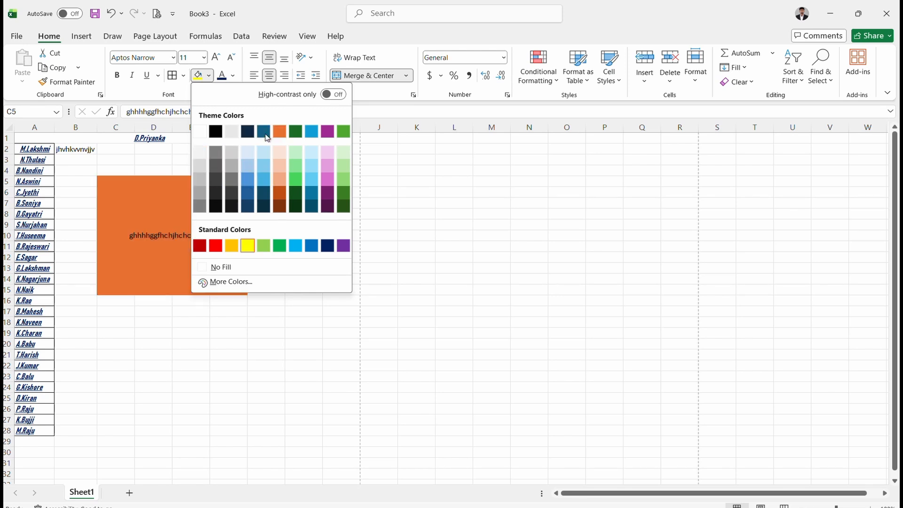
pyautogui.click(302, 173)
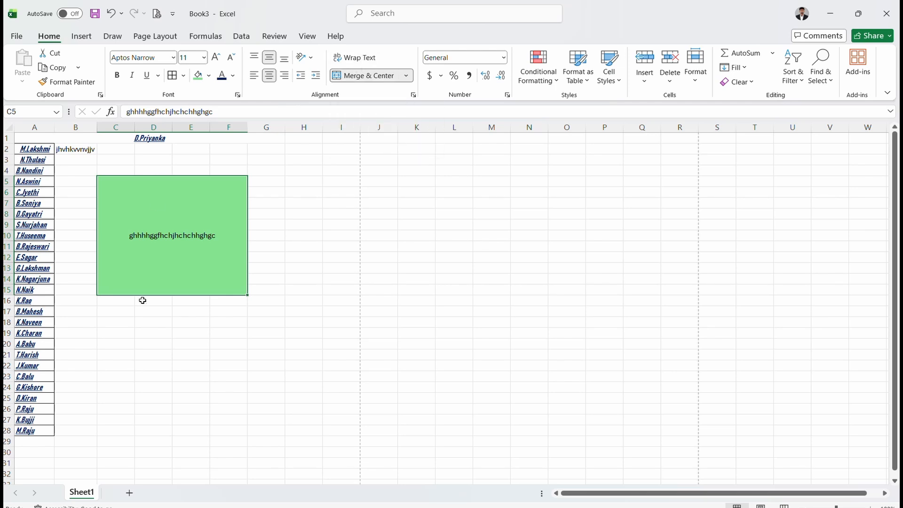
# Step: Enter the text "fgdfgfdgdjdhhhghhghghhg" in cell C17 and wrap it within the cell
pyautogui.click(125, 311)
pyautogui.write('fgdfgfdgdjdhhhghghghg')
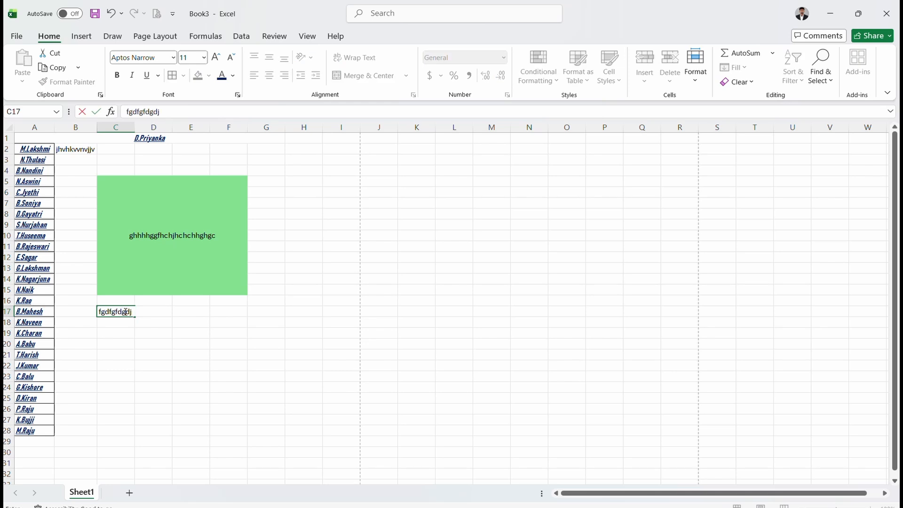
pyautogui.click(147, 352)
pyautogui.click(123, 311)
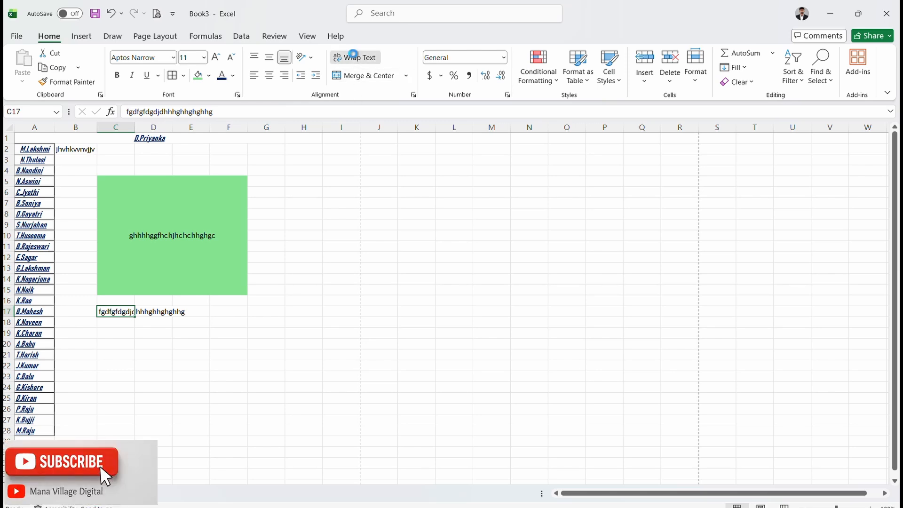
pyautogui.click(353, 56)
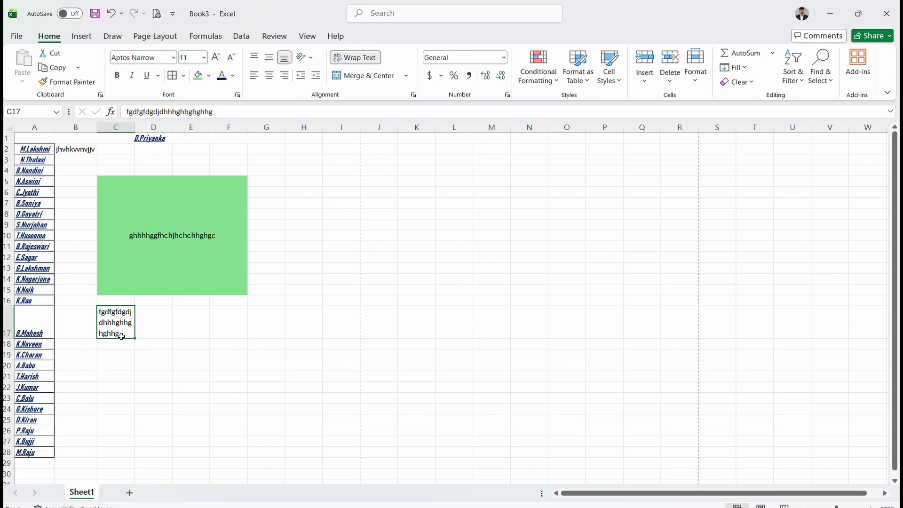
# Step: Enter "hgjgjhgjggh", "djgfjsdgjsdg" and "ihgjksdbgkjsdfjk" on three separate lines within cell C19, and turn off the cell's text wrapping
pyautogui.click(117, 354)
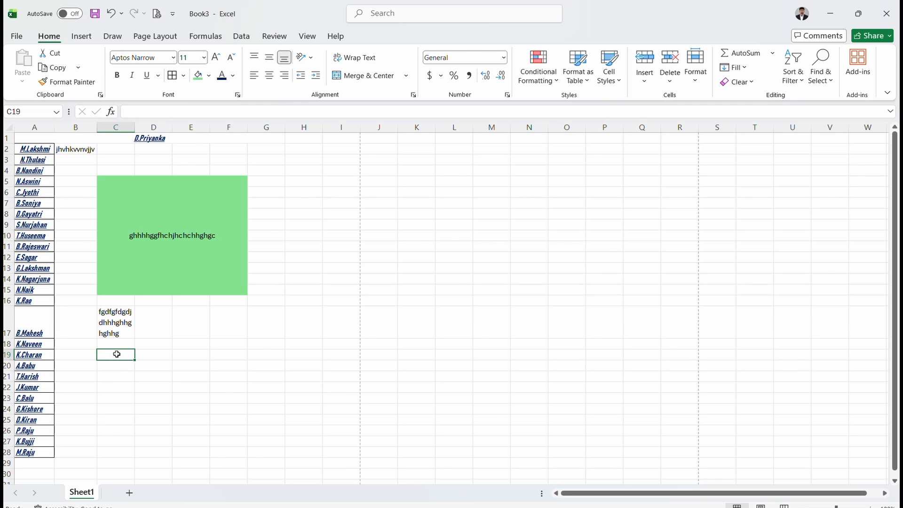
pyautogui.write('hgjgjhgjggh')
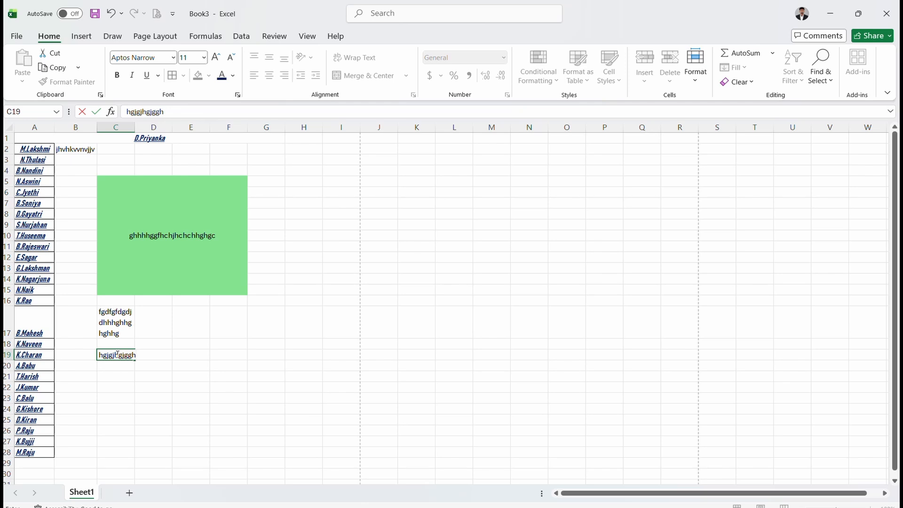
pyautogui.hotkey('alt', 'Return')
pyautogui.write('djgfjsdgjsdg')
pyautogui.hotkey('alt', 'Return')
pyautogui.write('i')
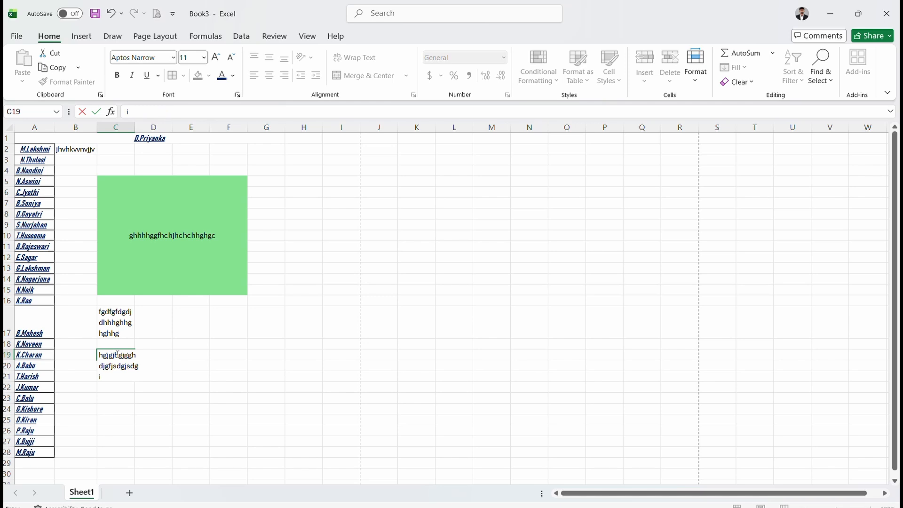
pyautogui.write('hgjksdbgkjsdfjk')
pyautogui.press('Return')
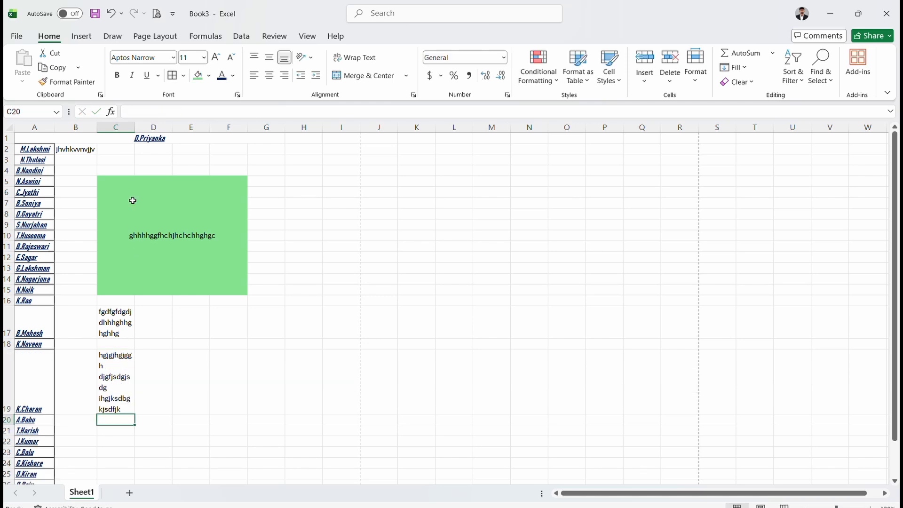
pyautogui.click(119, 354)
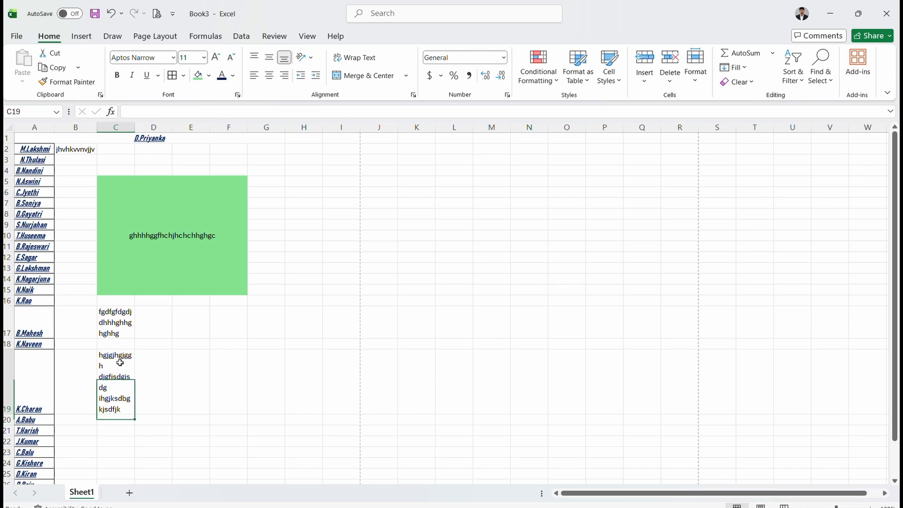
pyautogui.click(358, 58)
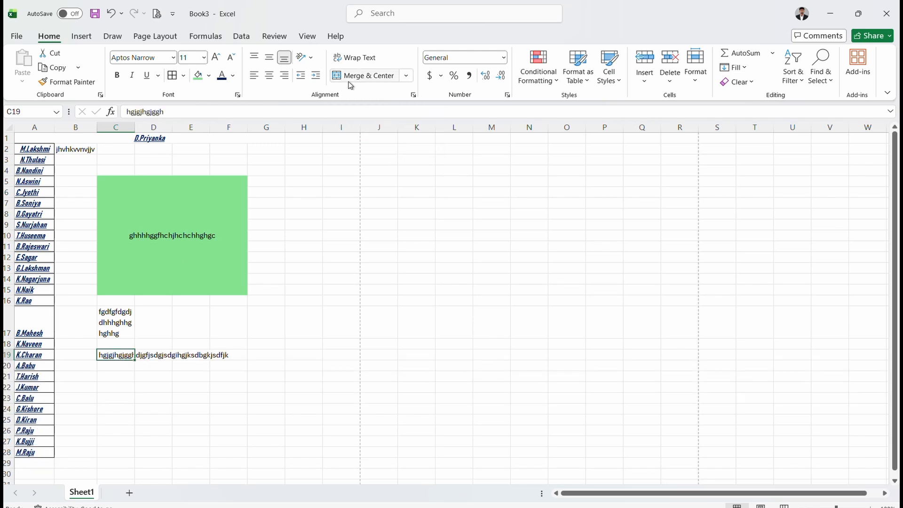